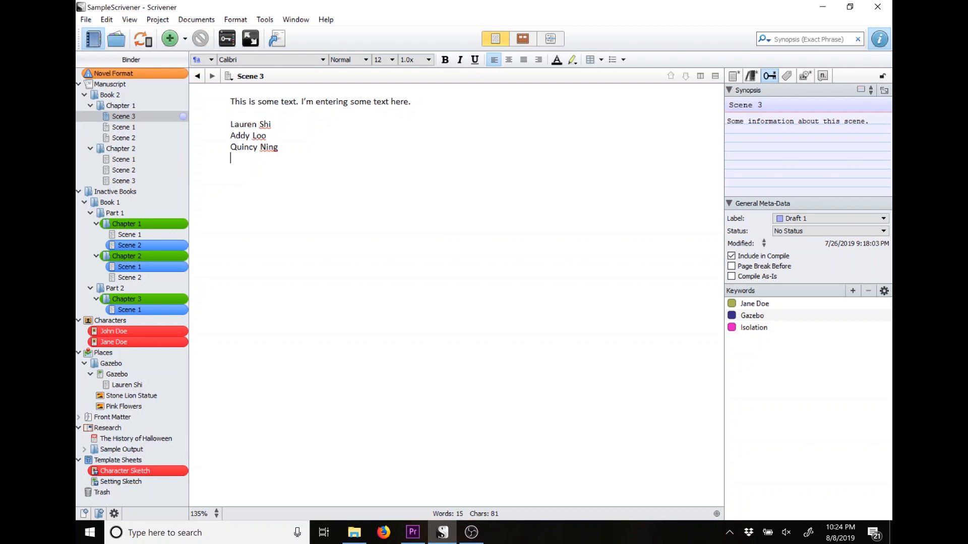
Open the Scratch Pad and write "Here are some general notes!" in the untitled note.
{"action": "left_click", "coordinate": [265, 20]}
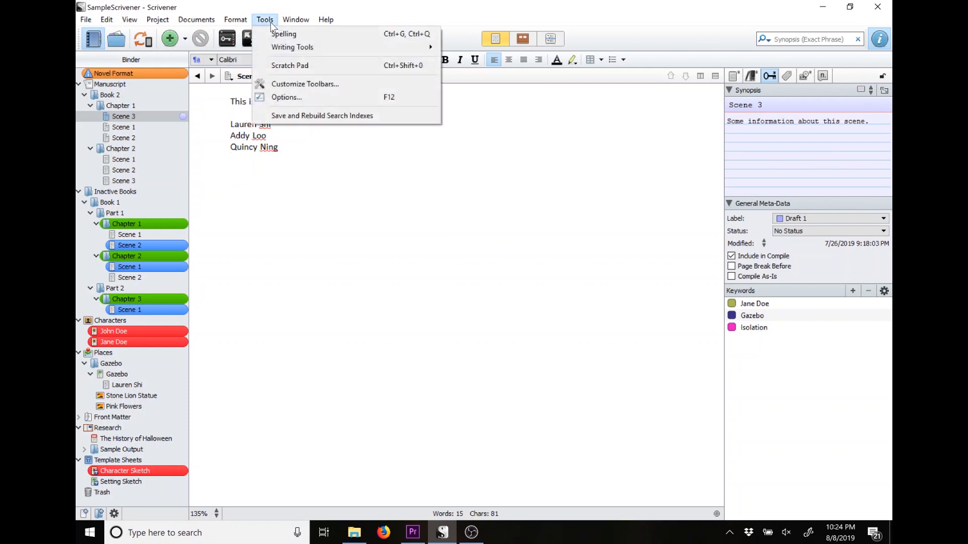
{"action": "mouse_move", "coordinate": [297, 48]}
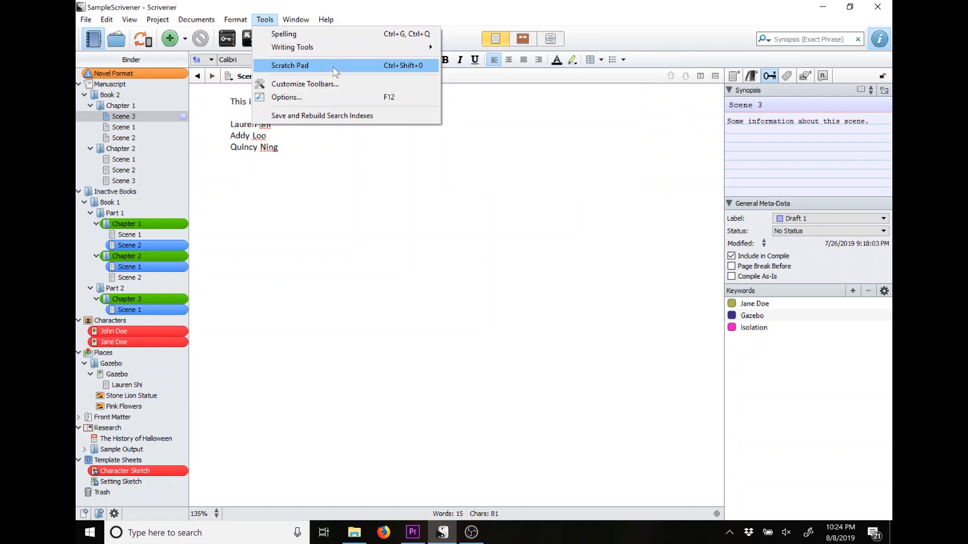
{"action": "left_click", "coordinate": [333, 67]}
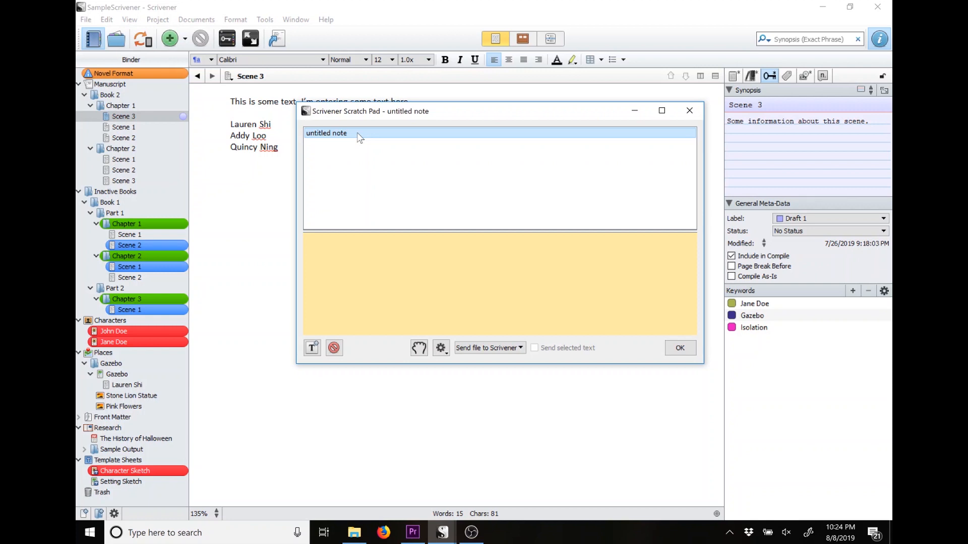
{"action": "left_click", "coordinate": [307, 240]}
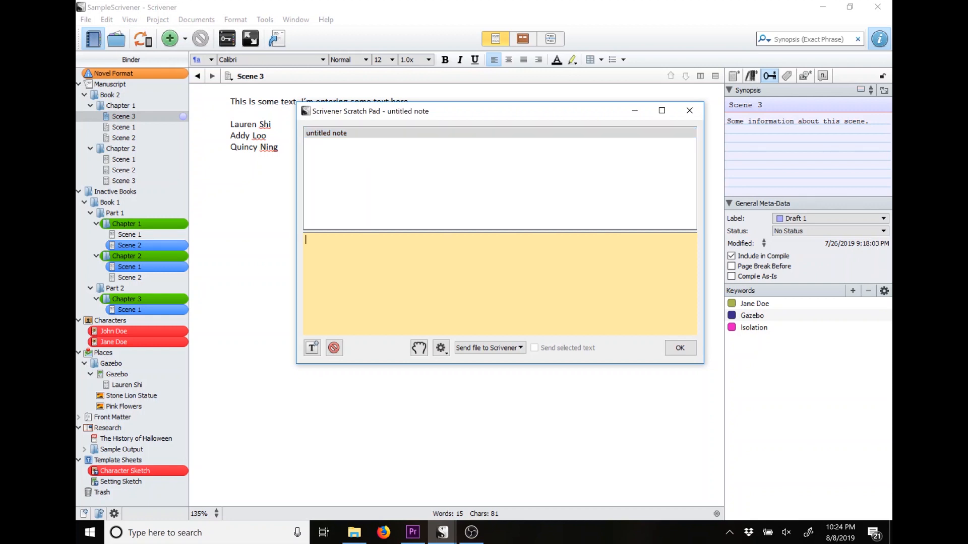
{"action": "type", "text": "Here are some general notes!"}
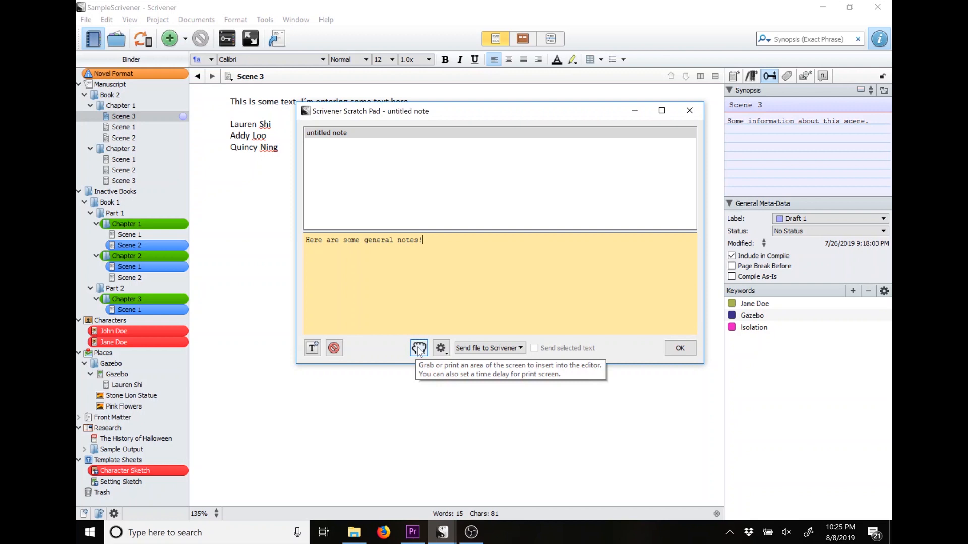
Split the Scratch Pad window vertically and switch it back to the horizontal split.
{"action": "left_click", "coordinate": [442, 348]}
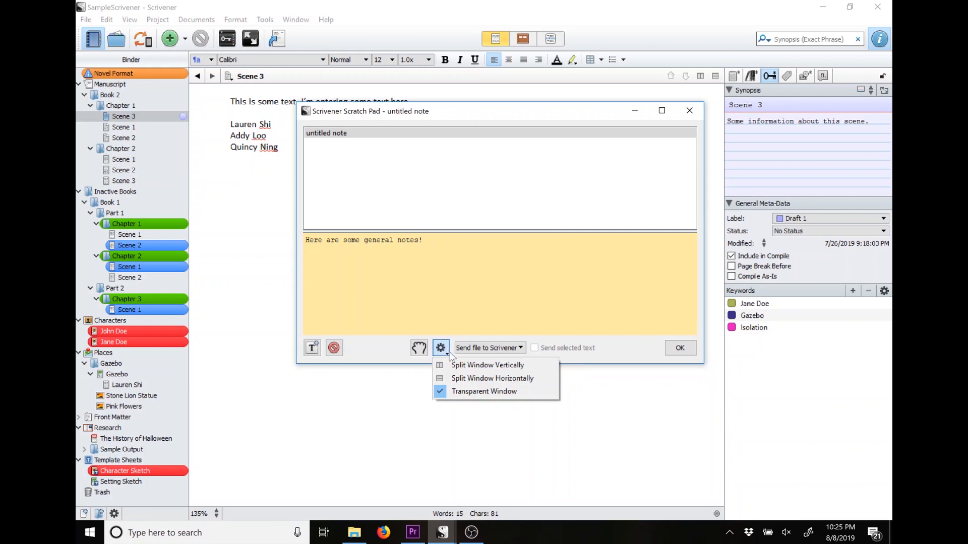
{"action": "left_click", "coordinate": [455, 366]}
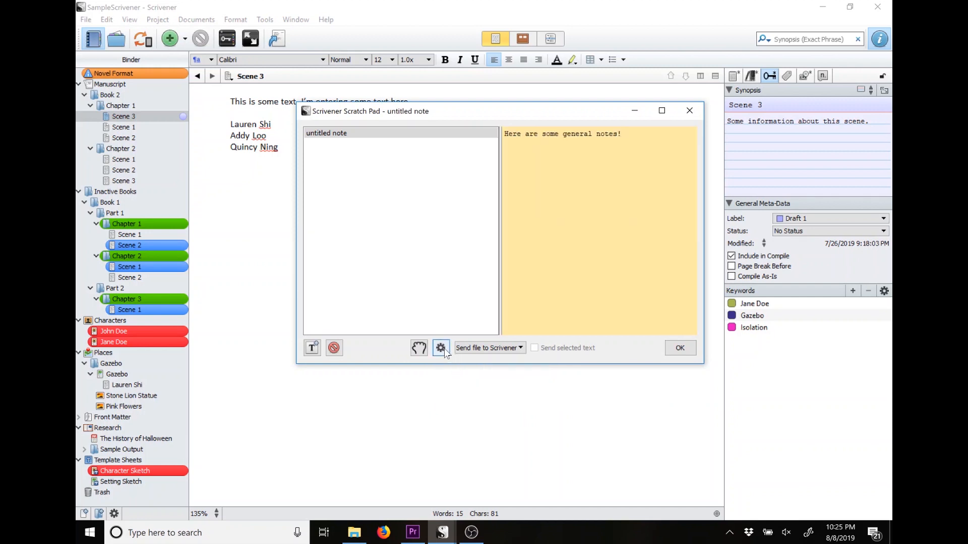
{"action": "left_click", "coordinate": [443, 348]}
{"action": "left_click", "coordinate": [451, 379]}
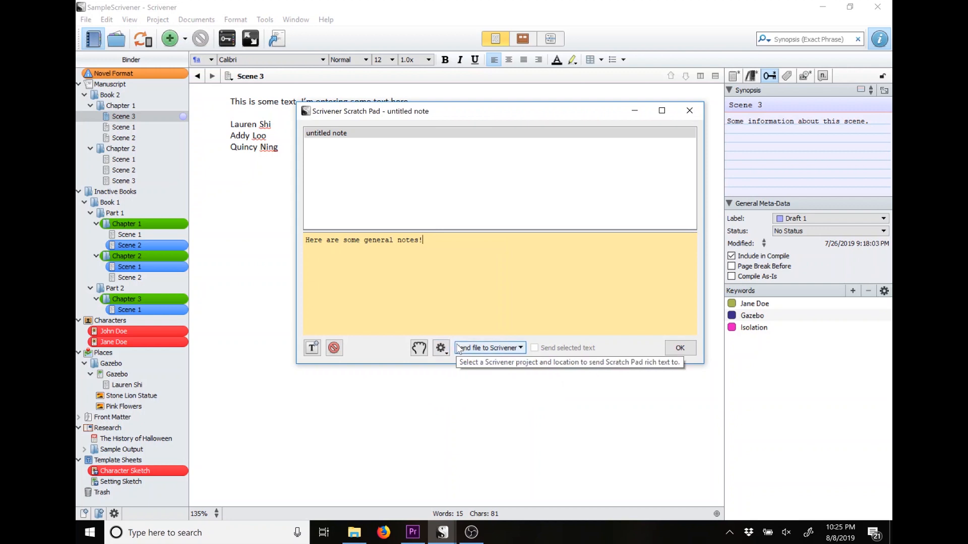
Examine the SampleScrivener project locations to which the scratch note can be copied as a document.
{"action": "left_click", "coordinate": [520, 348]}
{"action": "mouse_move", "coordinate": [522, 365]}
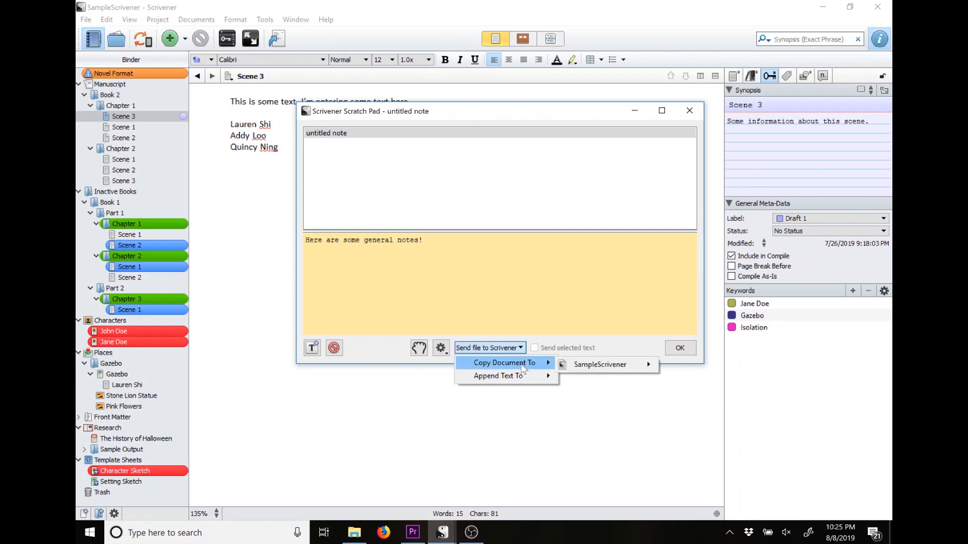
{"action": "mouse_move", "coordinate": [573, 364]}
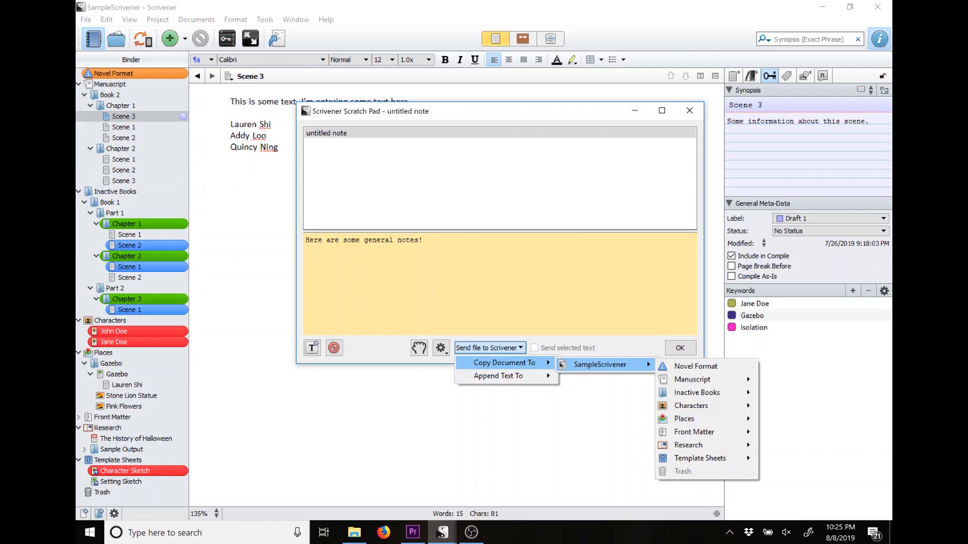
{"action": "key", "text": "Escape"}
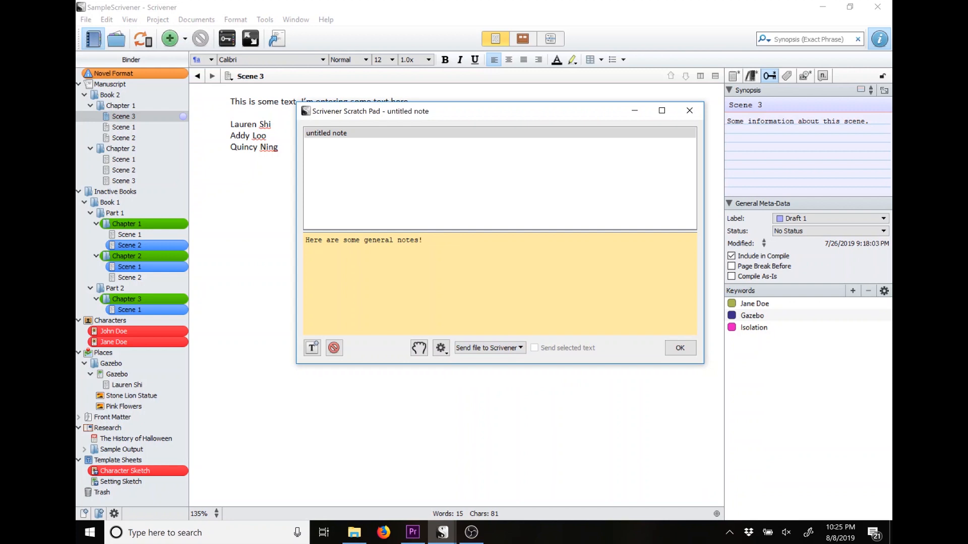
Add a second scratch note titled "Don't Forget!" containing "There was a knife left inside the gazebo.".
{"action": "left_click", "coordinate": [314, 353]}
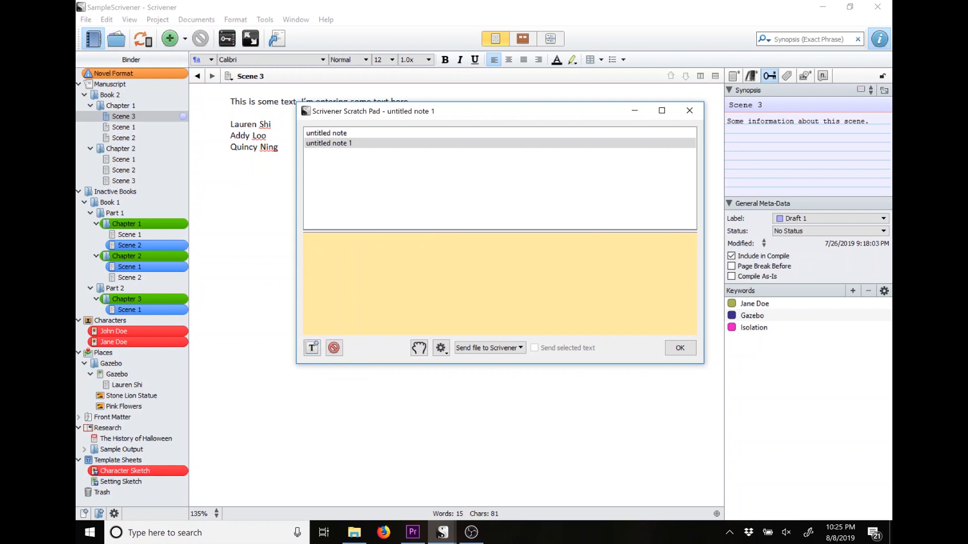
{"action": "left_click", "coordinate": [364, 146]}
{"action": "double_click", "coordinate": [354, 145]}
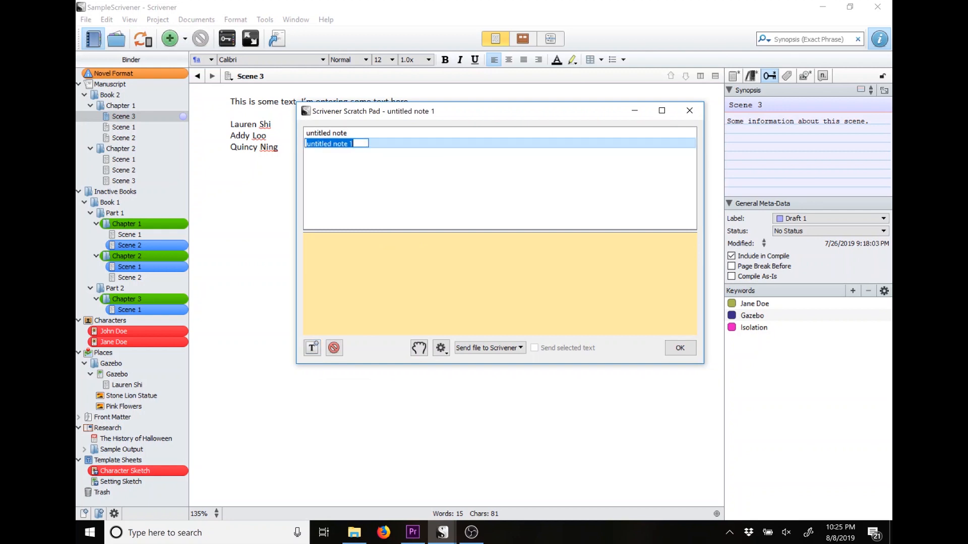
{"action": "type", "text": "Don't Forget!"}
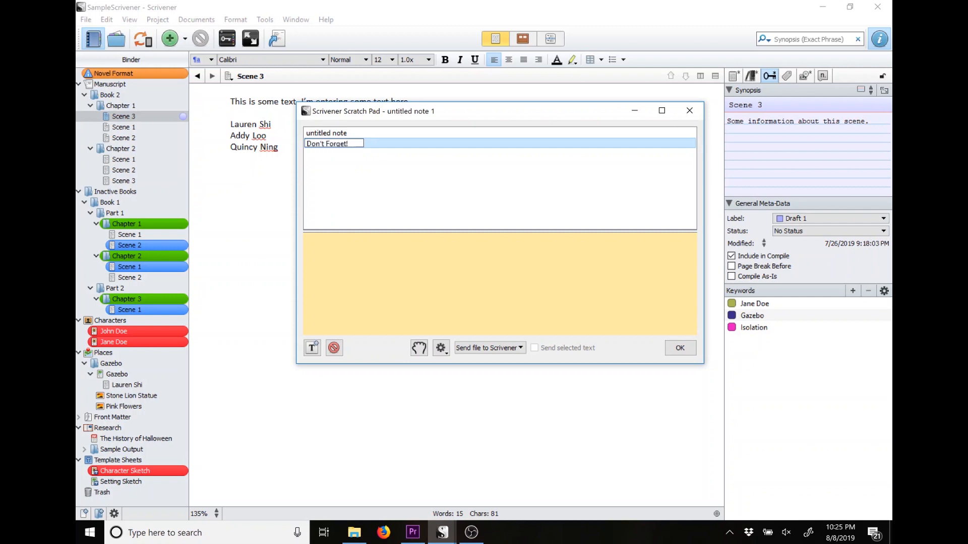
{"action": "key", "text": "Return"}
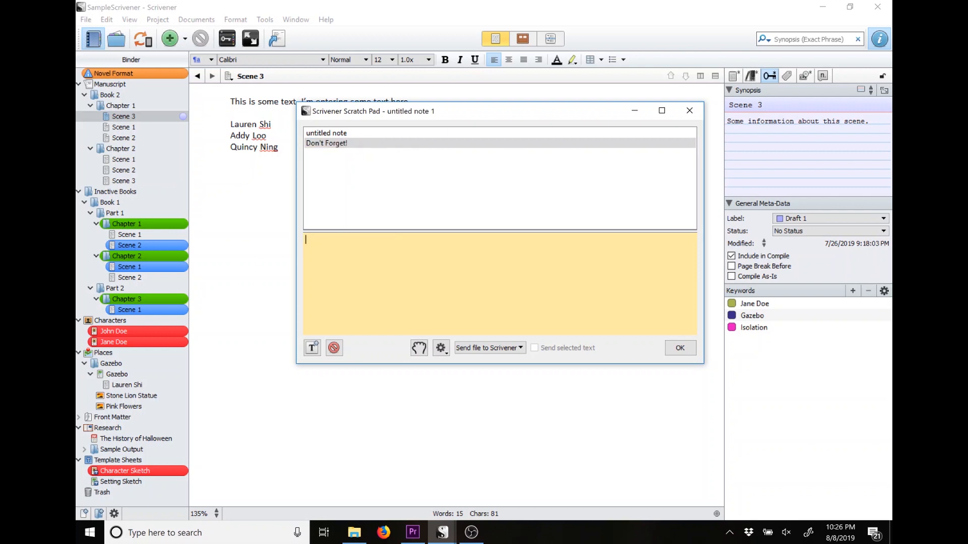
{"action": "type", "text": "There was a knife left inside the gazebo"}
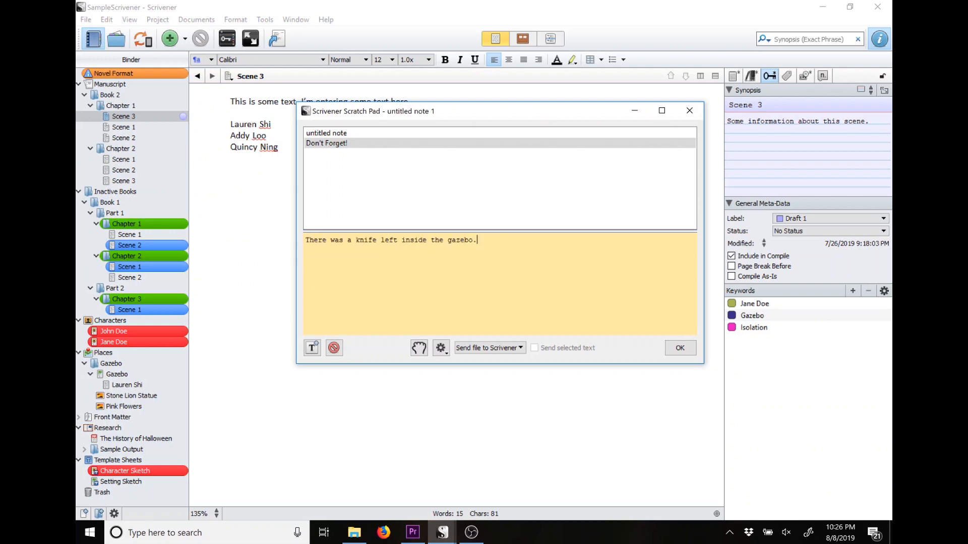
Delete the untitled note from the Scratch Pad and close the Scratch Pad window.
{"action": "left_click", "coordinate": [341, 135]}
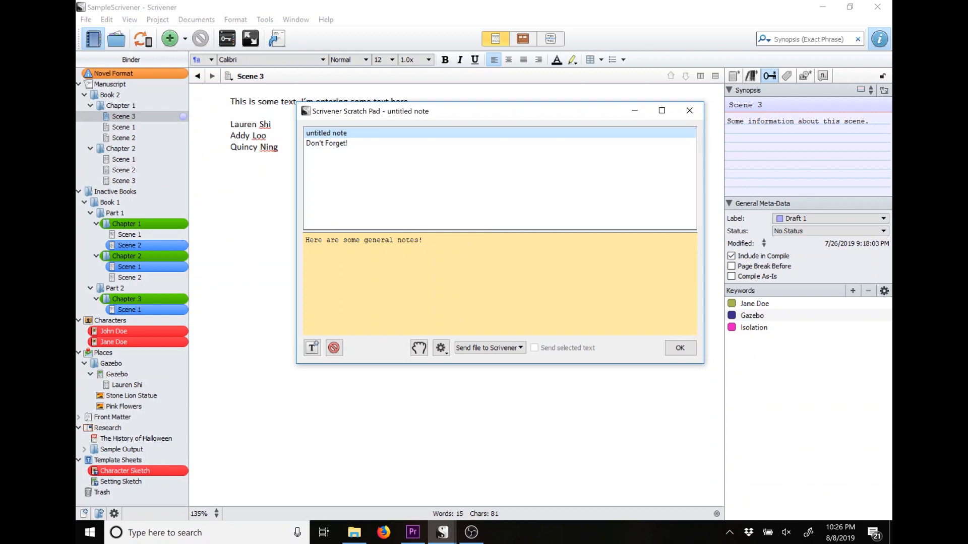
{"action": "left_click", "coordinate": [334, 348]}
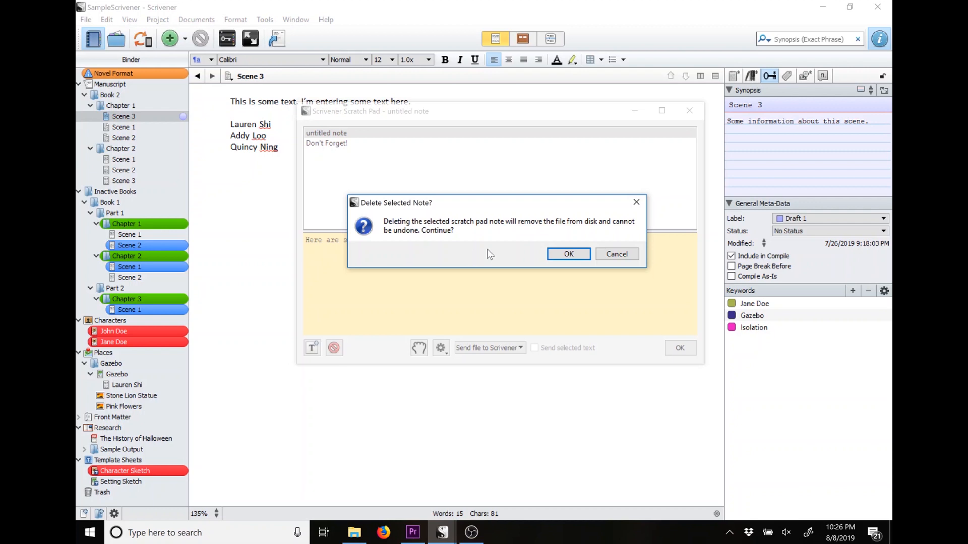
{"action": "left_click", "coordinate": [559, 254]}
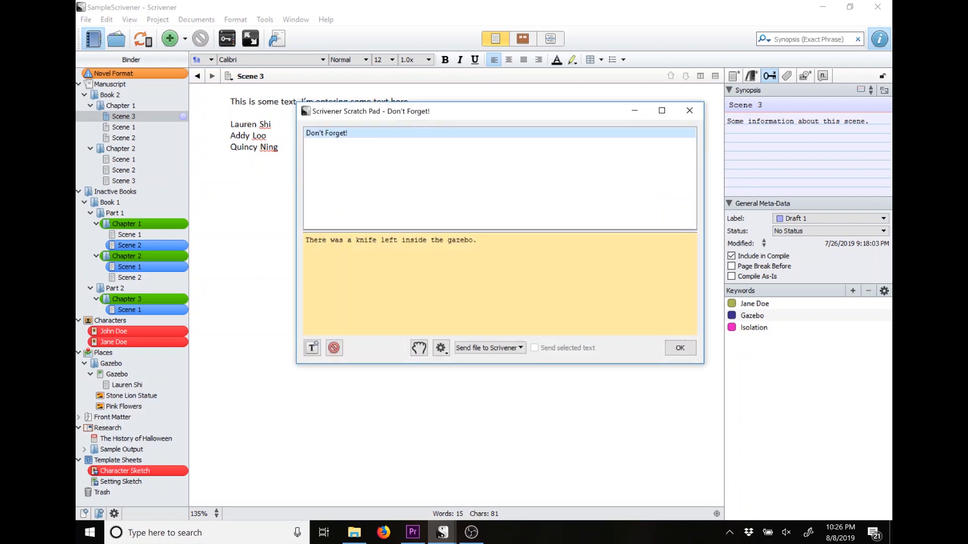
{"action": "left_click", "coordinate": [680, 348]}
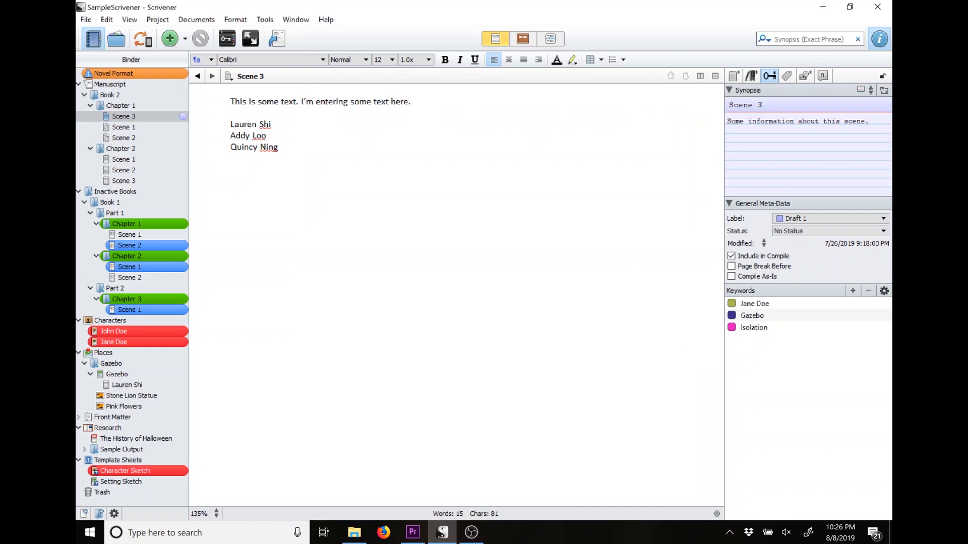
Reopen the Scratch Pad to check the saved "Don't Forget!" note, and close it again.
{"action": "left_click", "coordinate": [269, 20]}
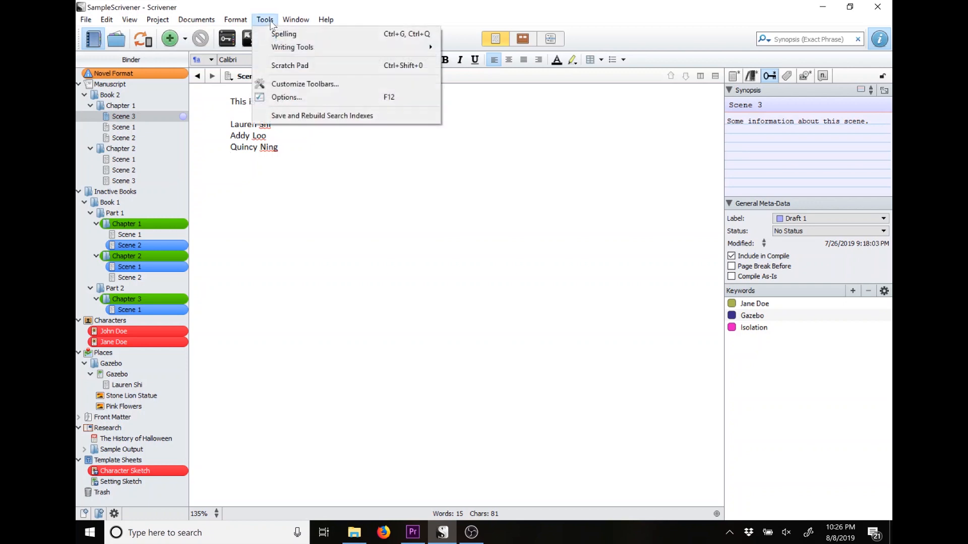
{"action": "left_click", "coordinate": [285, 65]}
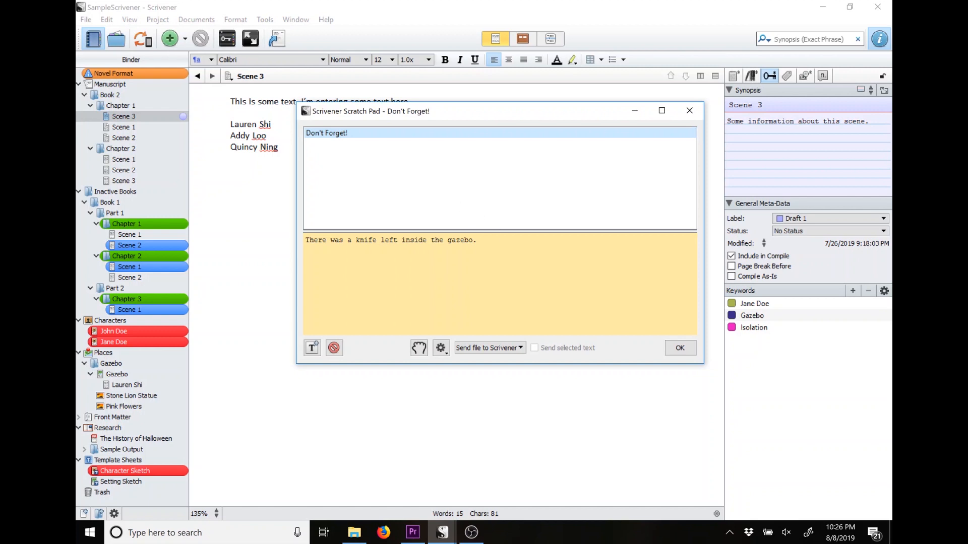
{"action": "left_click", "coordinate": [678, 348]}
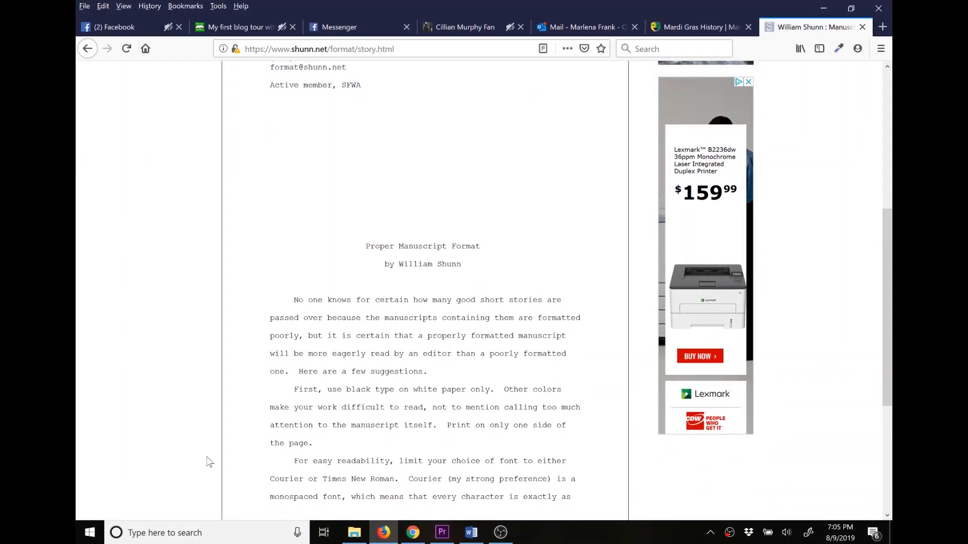
In Firefox, read pages 1 and 2 of the shunn.net short story format article for its font, margin and spacing guidelines.
{"action": "scroll", "coordinate": [209, 462], "scroll_direction": "down", "scroll_amount": 3}
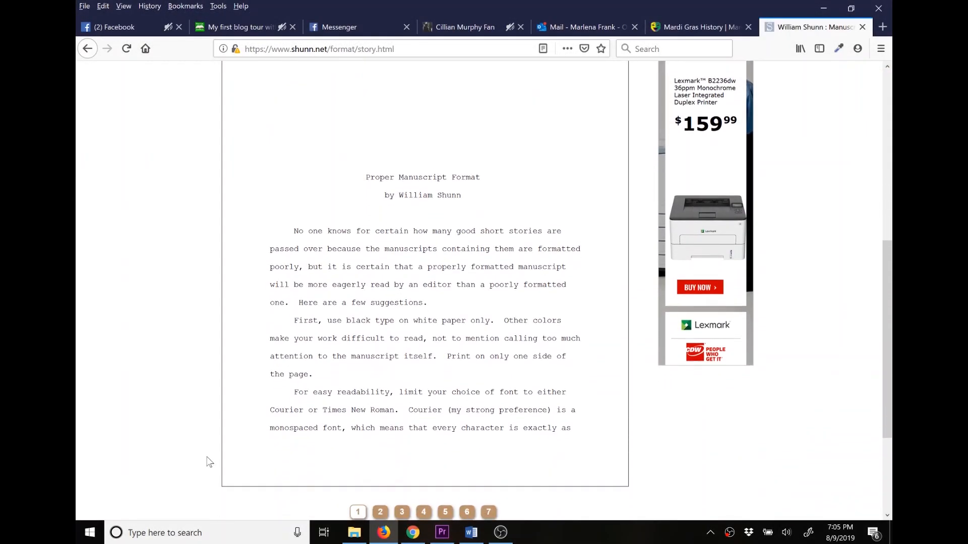
{"action": "left_click", "coordinate": [380, 499]}
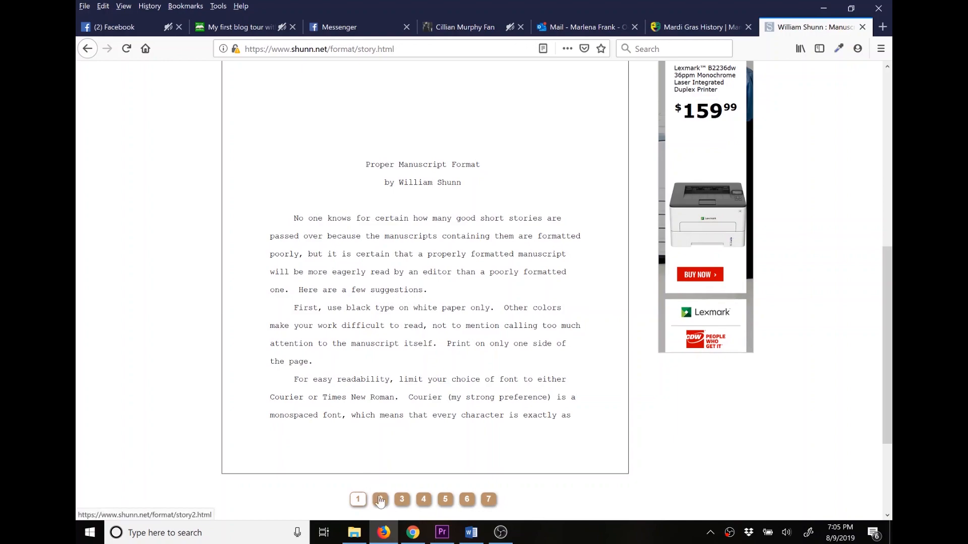
{"action": "scroll", "coordinate": [343, 433], "scroll_direction": "down", "scroll_amount": 3}
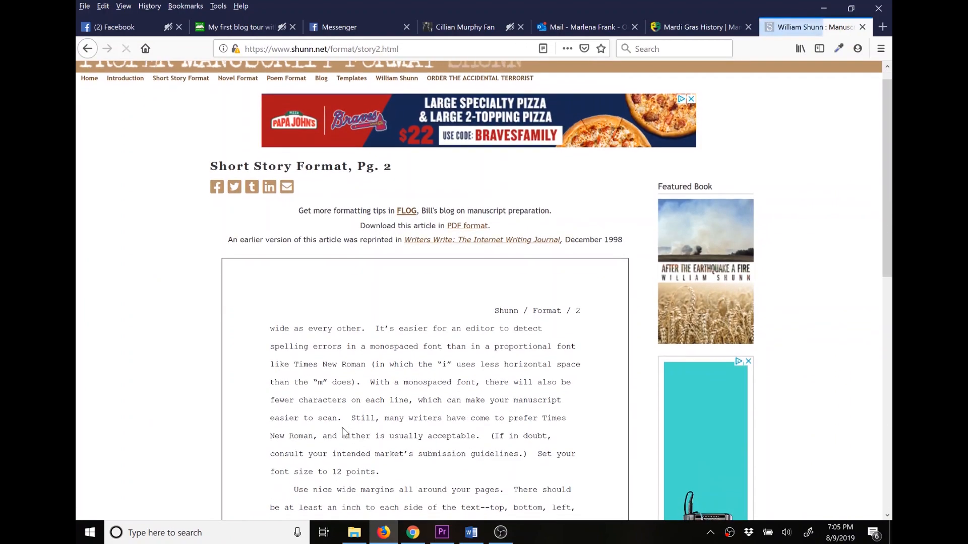
{"action": "scroll", "coordinate": [344, 433], "scroll_direction": "down", "scroll_amount": 4}
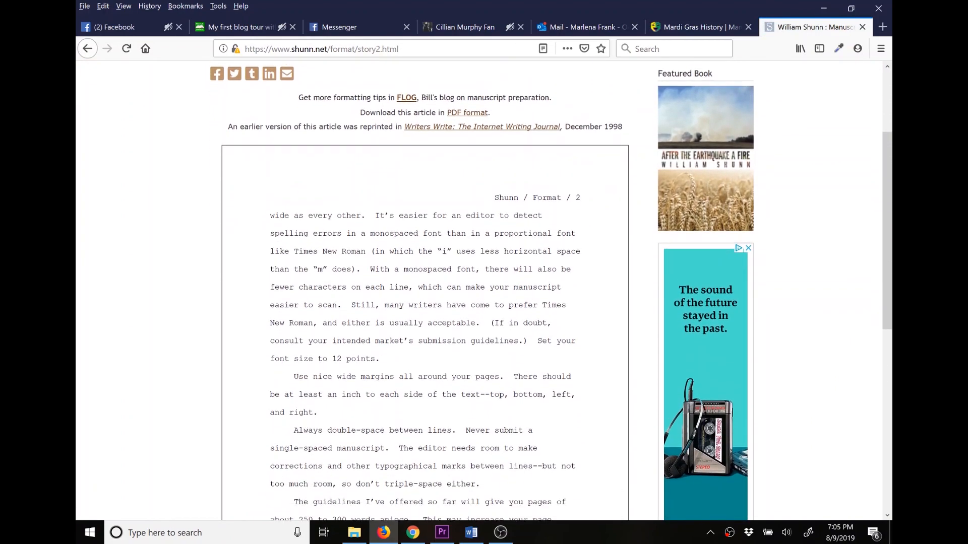
{"action": "scroll", "coordinate": [343, 432], "scroll_direction": "down", "scroll_amount": 4}
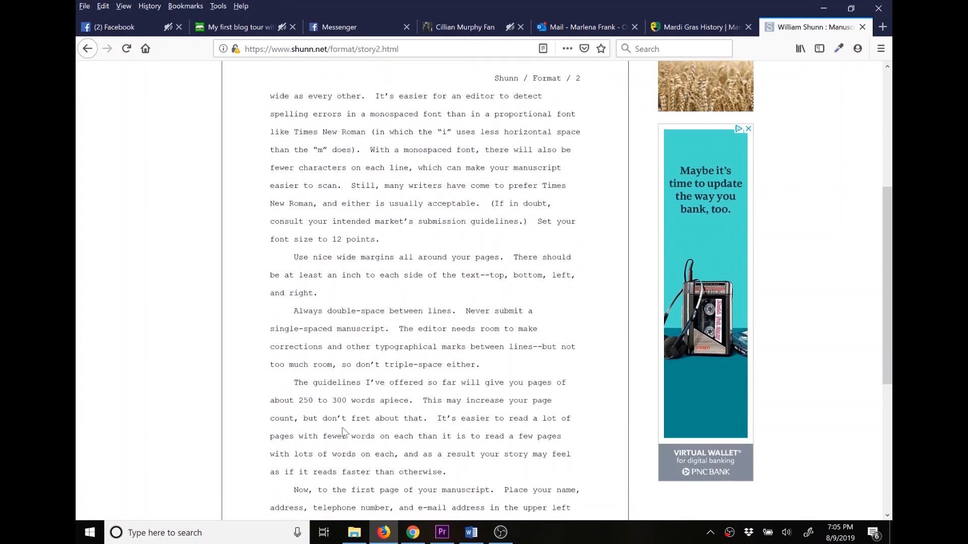
{"action": "scroll", "coordinate": [342, 433], "scroll_direction": "down", "scroll_amount": 1}
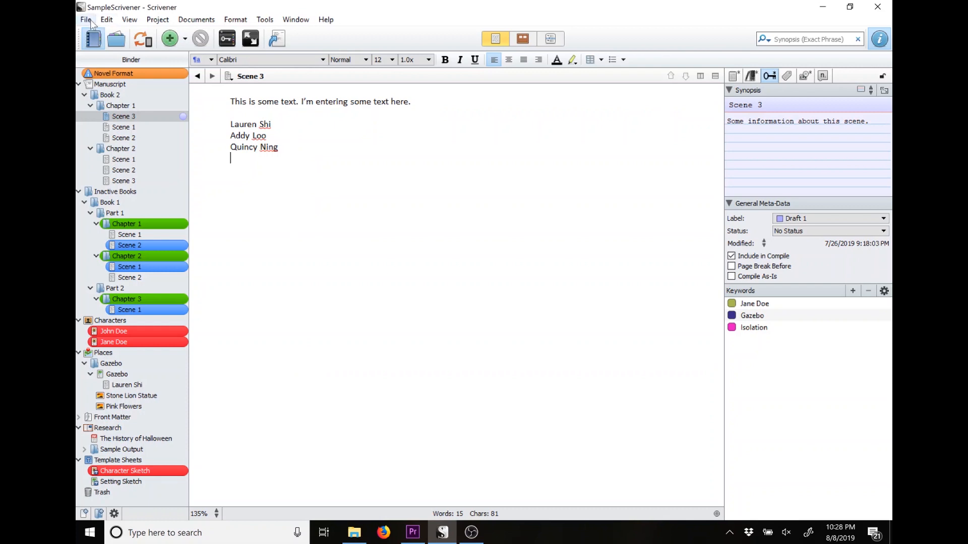
In Scrivener, open the Compile dialog, review the available output formats, and expand the dialog to its full settings.
{"action": "left_click", "coordinate": [85, 19]}
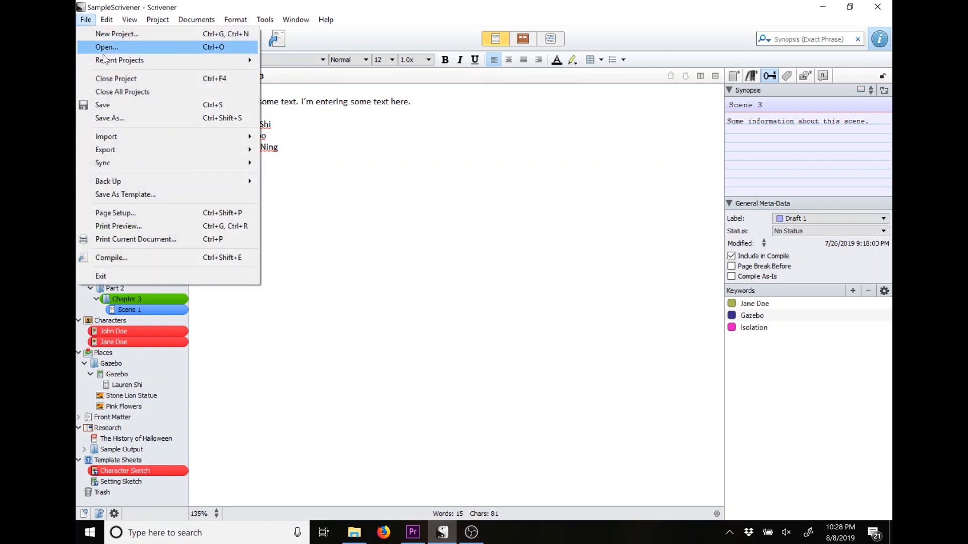
{"action": "left_click", "coordinate": [193, 257]}
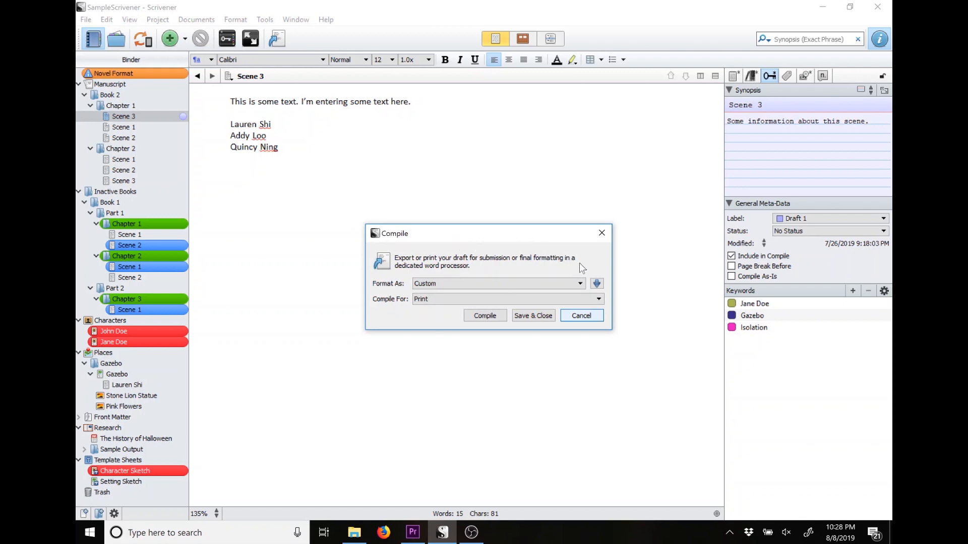
{"action": "left_click", "coordinate": [598, 294]}
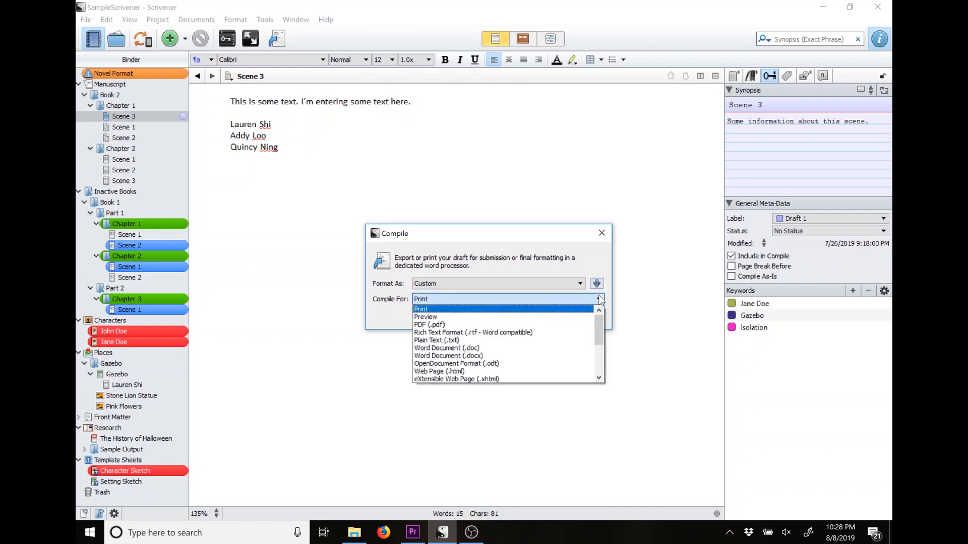
{"action": "left_click", "coordinate": [598, 296]}
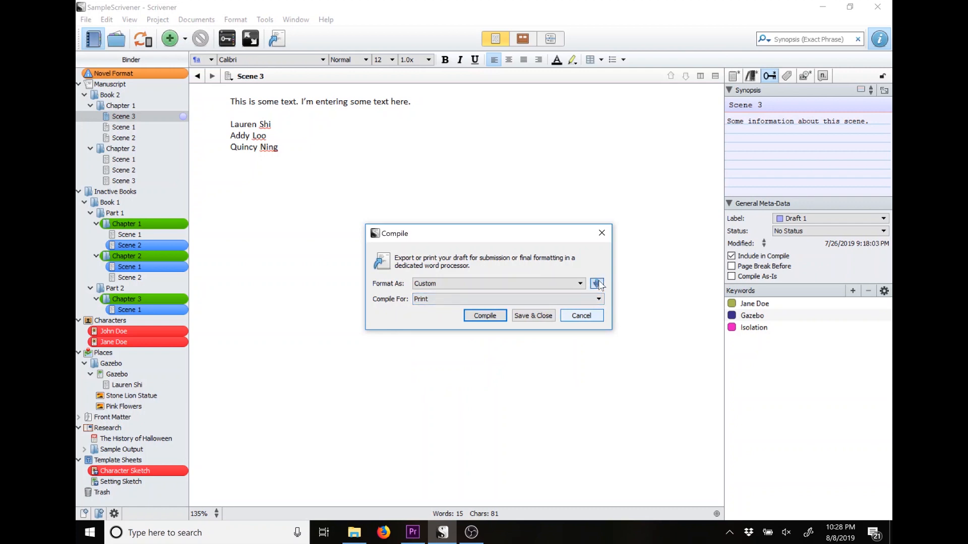
{"action": "left_click", "coordinate": [597, 284]}
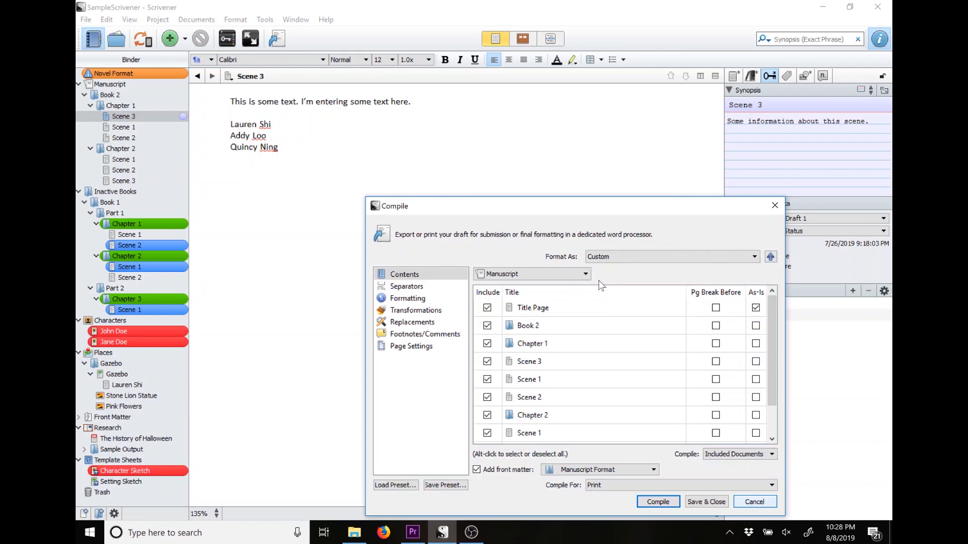
{"action": "left_click_drag", "start_coordinate": [560, 208], "coordinate": [428, 104]}
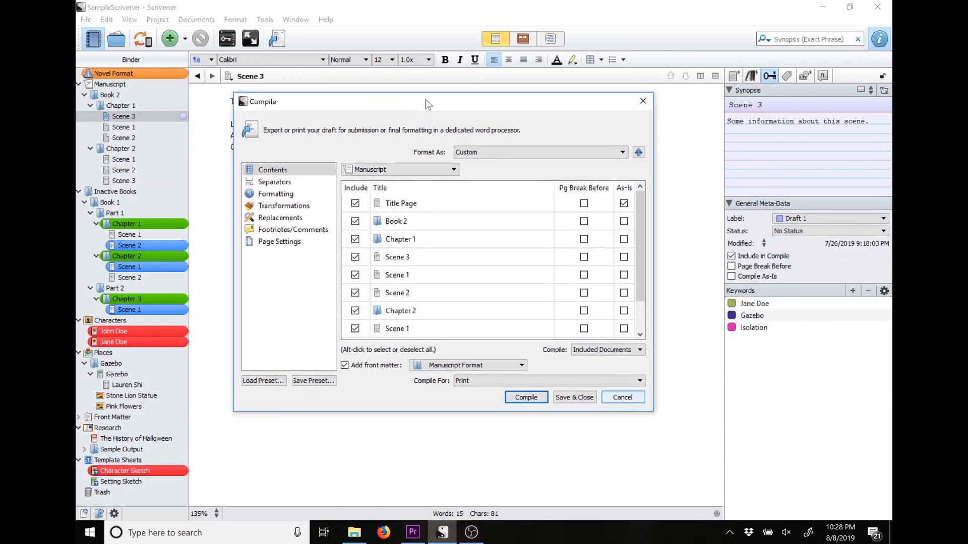
Review the manuscript sections available for compiling, including Book 2's chapters, and look through the list of included documents.
{"action": "left_click", "coordinate": [449, 173]}
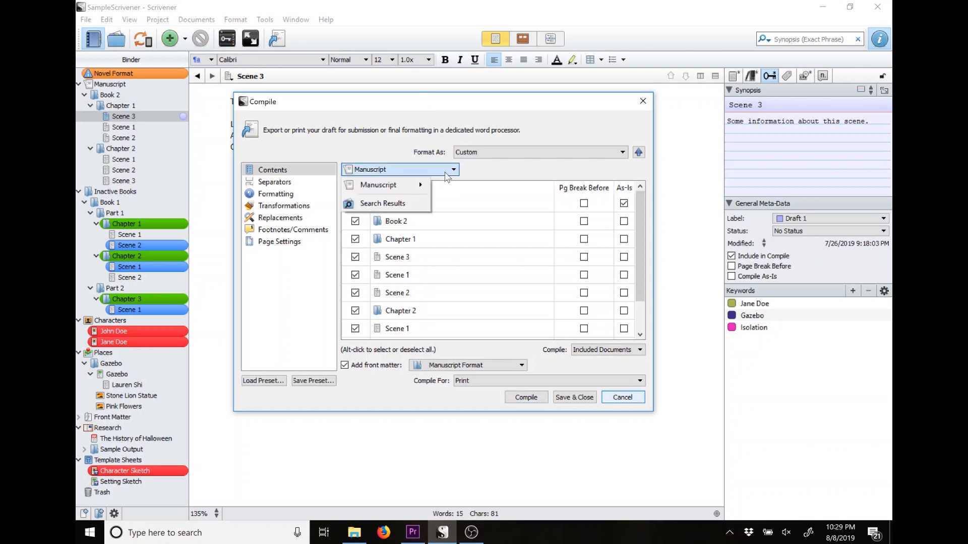
{"action": "mouse_move", "coordinate": [422, 187]}
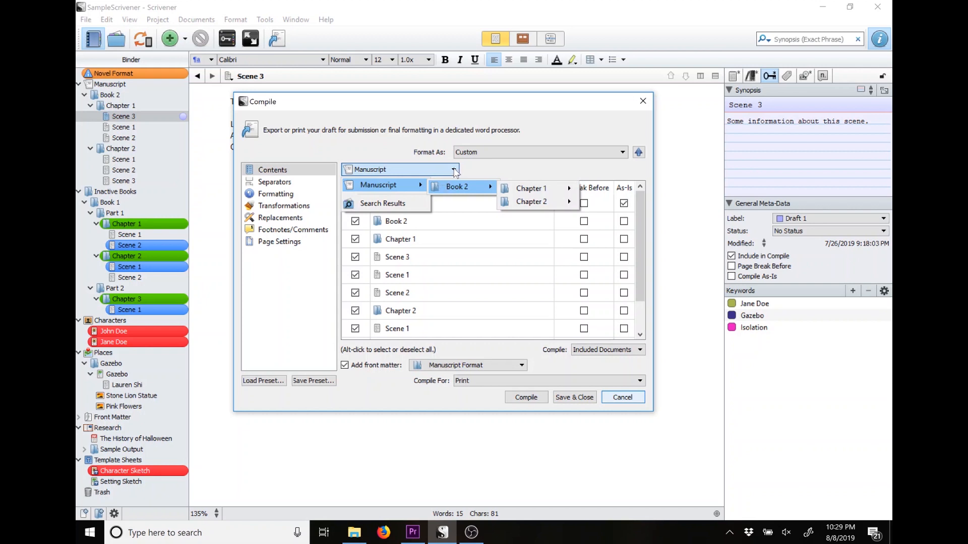
{"action": "left_click", "coordinate": [472, 170]}
{"action": "left_click", "coordinate": [454, 170]}
{"action": "left_click", "coordinate": [471, 171]}
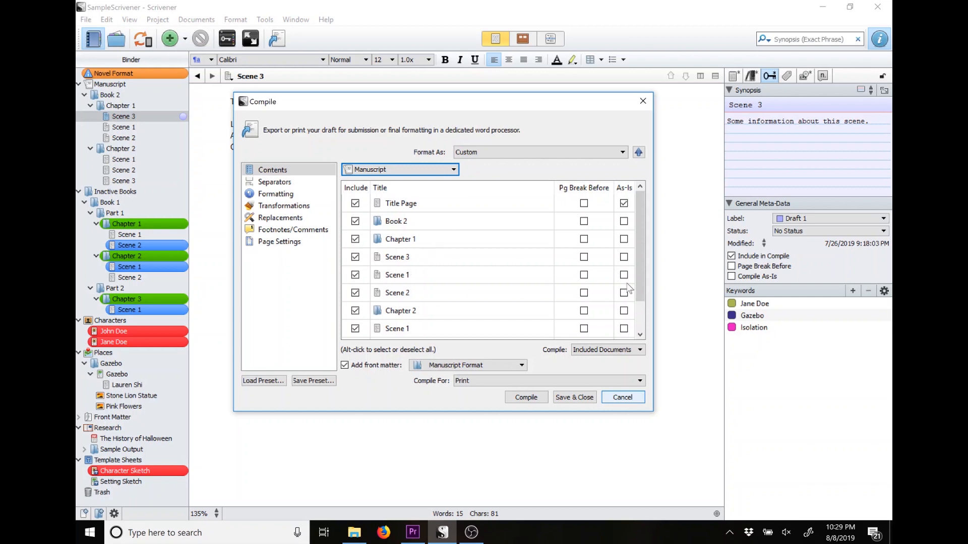
{"action": "left_click_drag", "start_coordinate": [637, 292], "coordinate": [642, 327]}
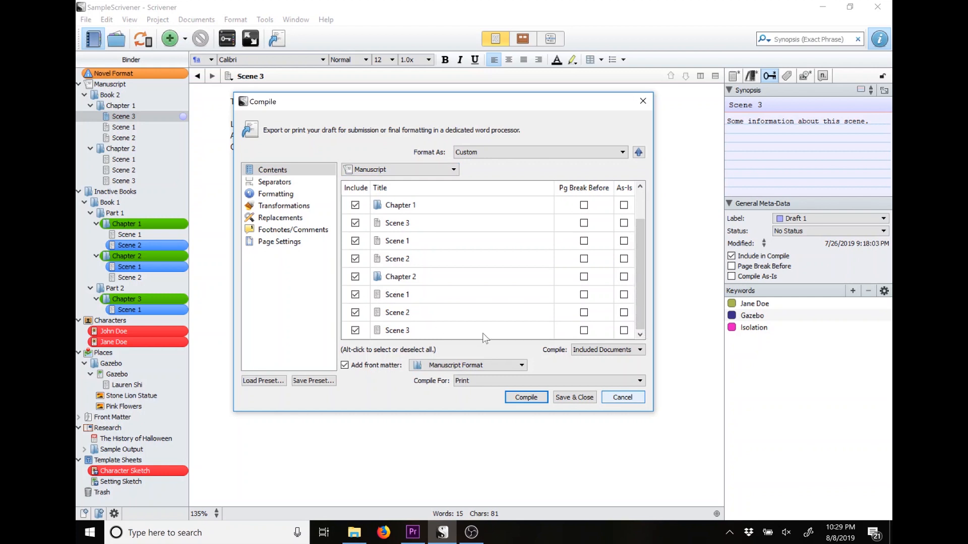
Switch the compile filter to Excluded Documents, and return it to Included Documents.
{"action": "left_click", "coordinate": [588, 352]}
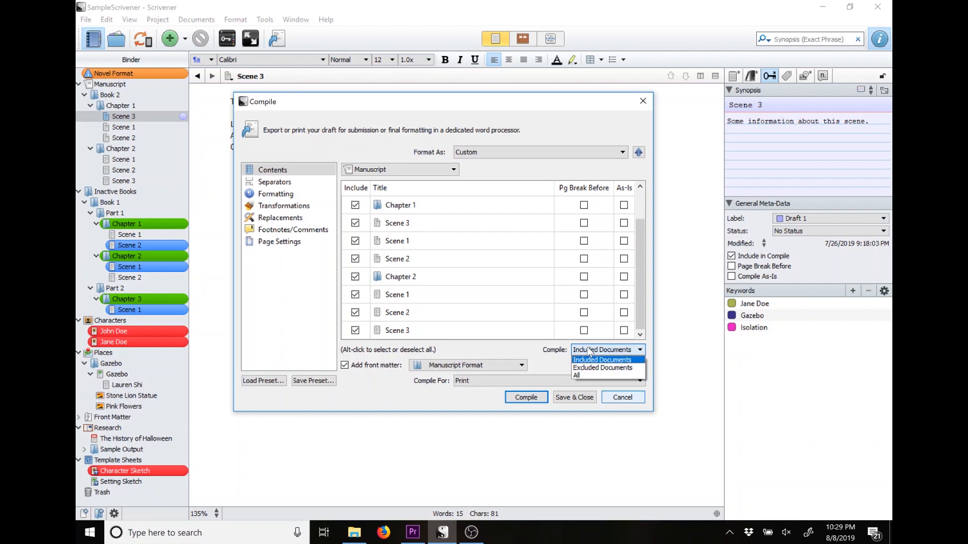
{"action": "left_click", "coordinate": [591, 372]}
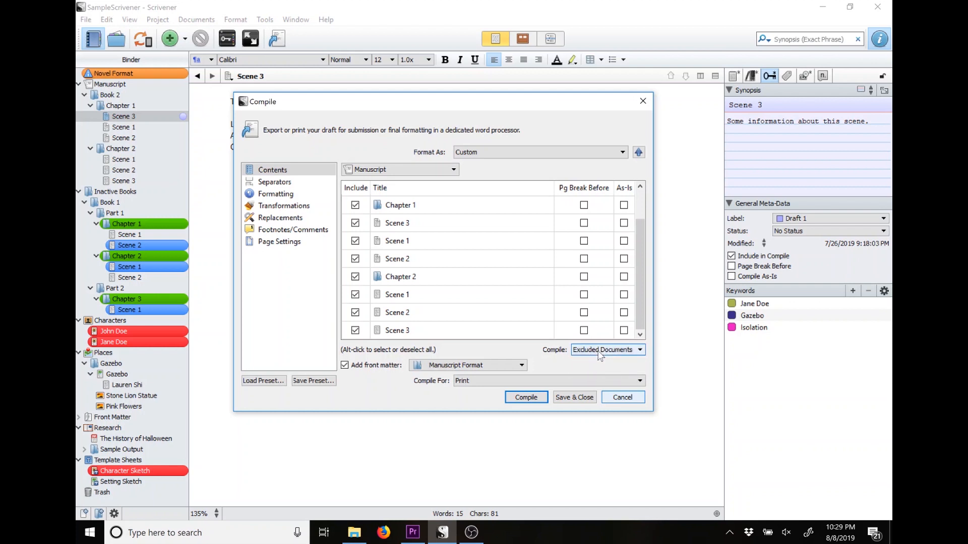
{"action": "left_click", "coordinate": [600, 353]}
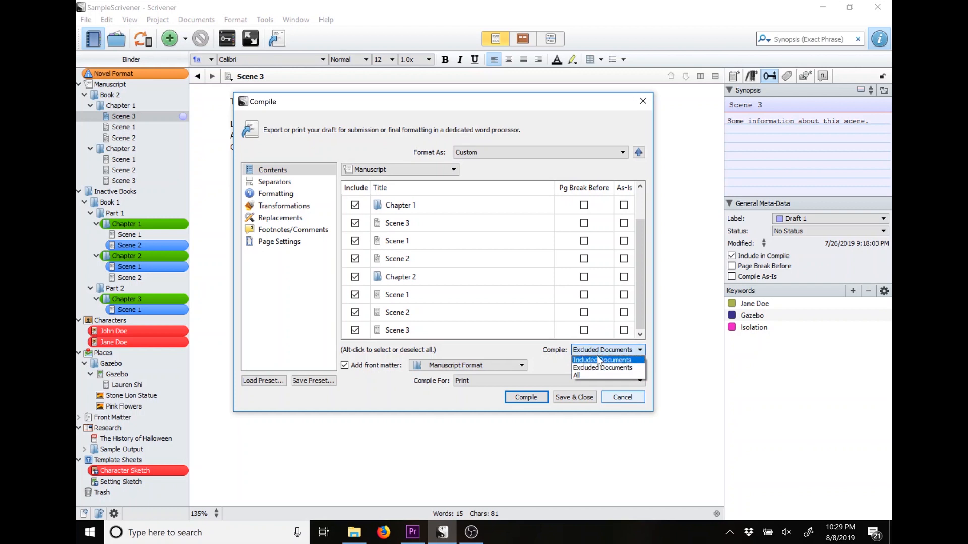
{"action": "left_click", "coordinate": [599, 360]}
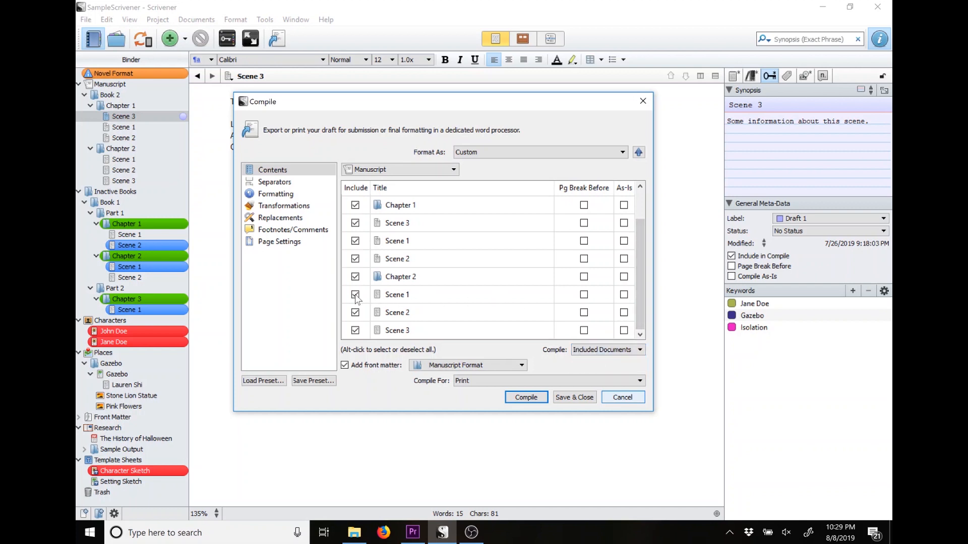
Exclude Chapter 2's Scene 3 from the compile and set the front matter to Paperback Novel.
{"action": "left_click", "coordinate": [356, 330]}
{"action": "left_click", "coordinate": [514, 366]}
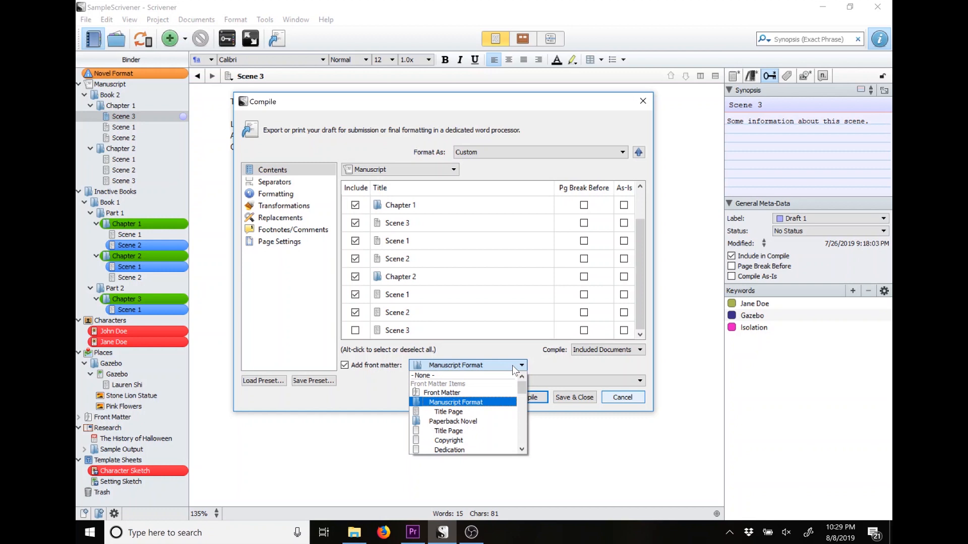
{"action": "left_click", "coordinate": [492, 421]}
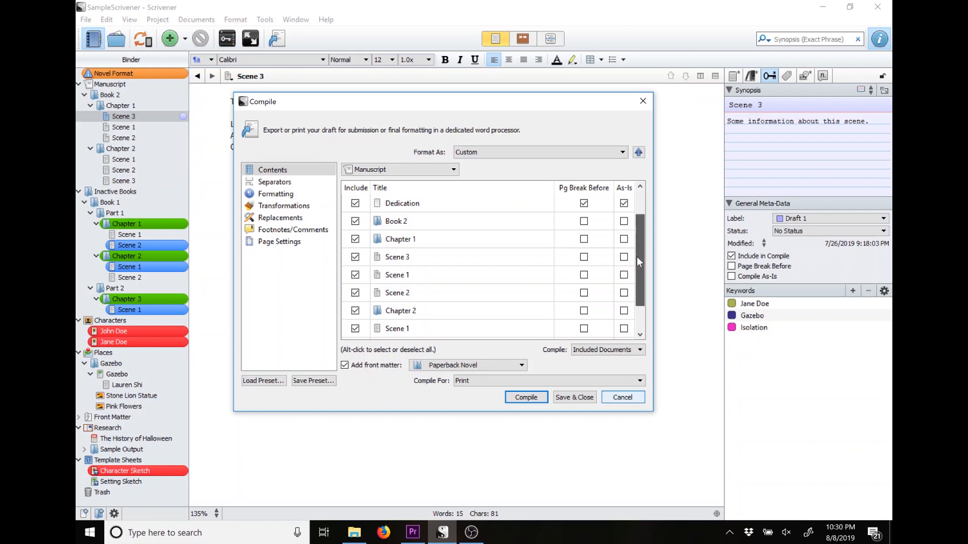
{"action": "left_click_drag", "start_coordinate": [637, 256], "coordinate": [644, 237]}
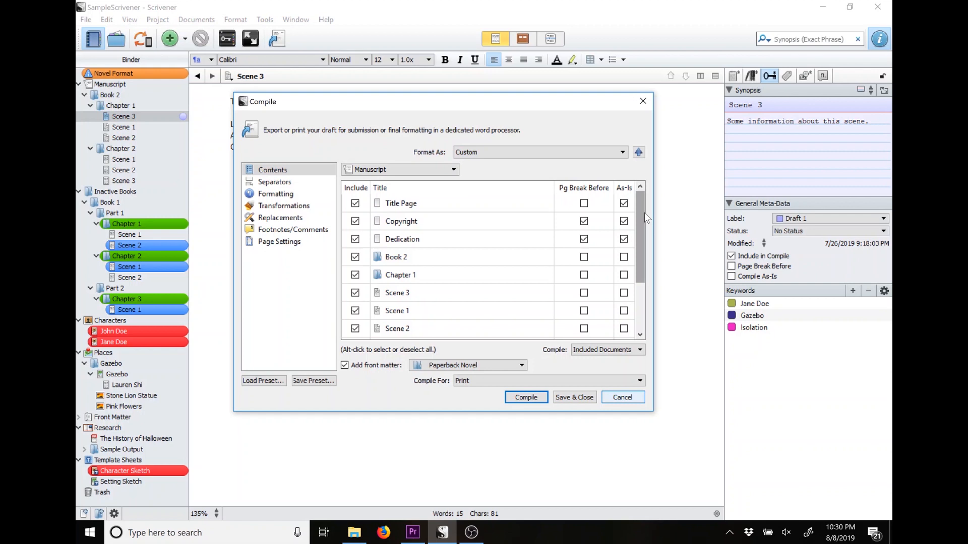
{"action": "left_click", "coordinate": [413, 204]}
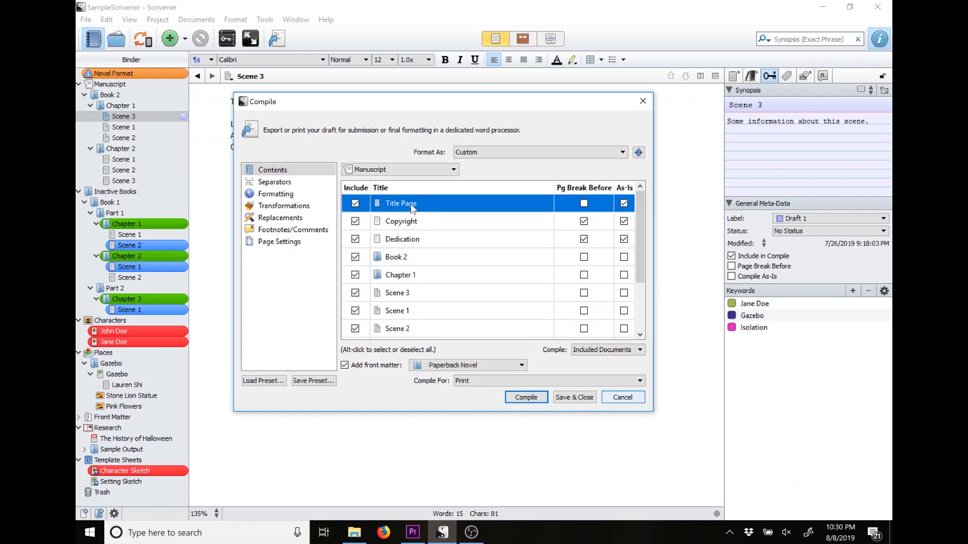
Set the compile output to Word Document (.docx) and review the separator settings between texts and folders.
{"action": "left_click", "coordinate": [514, 381]}
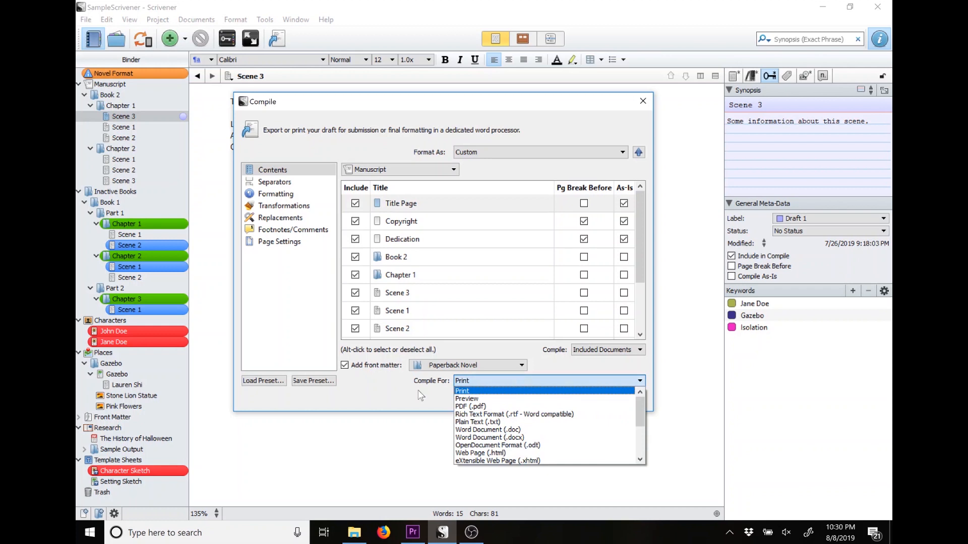
{"action": "left_click", "coordinate": [474, 438]}
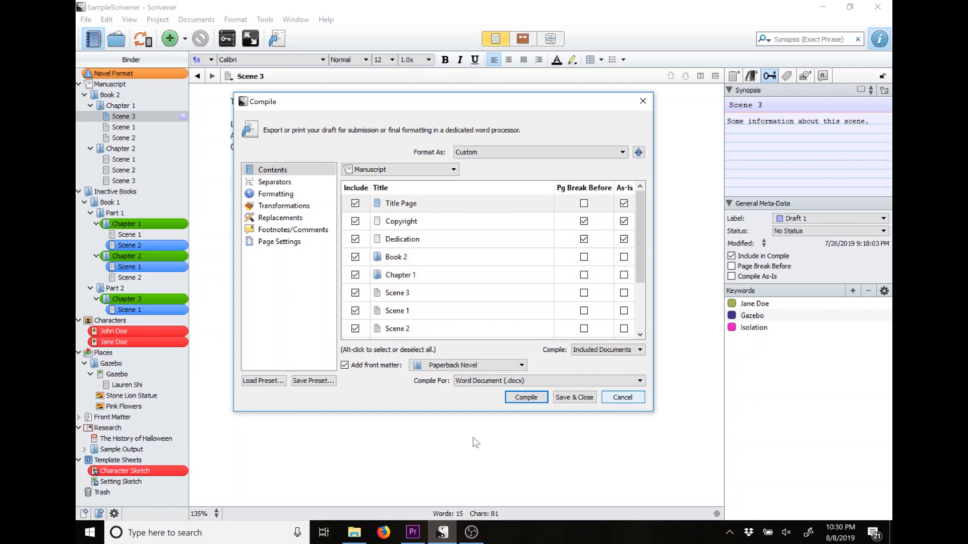
{"action": "left_click", "coordinate": [290, 186]}
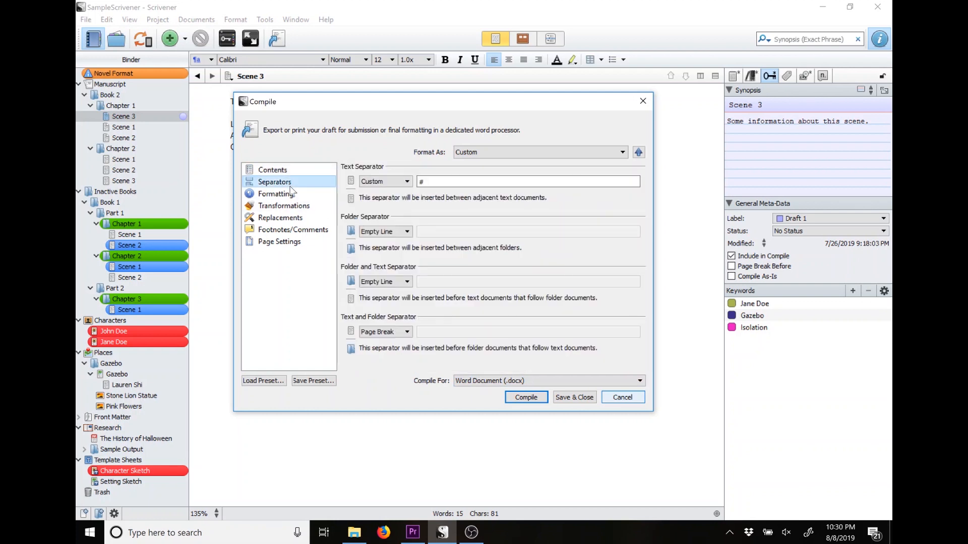
{"action": "left_click", "coordinate": [423, 182]}
In the compile formatting settings, inspect the folder levels and turn off the title for Level 1 folders.
{"action": "left_click", "coordinate": [309, 197]}
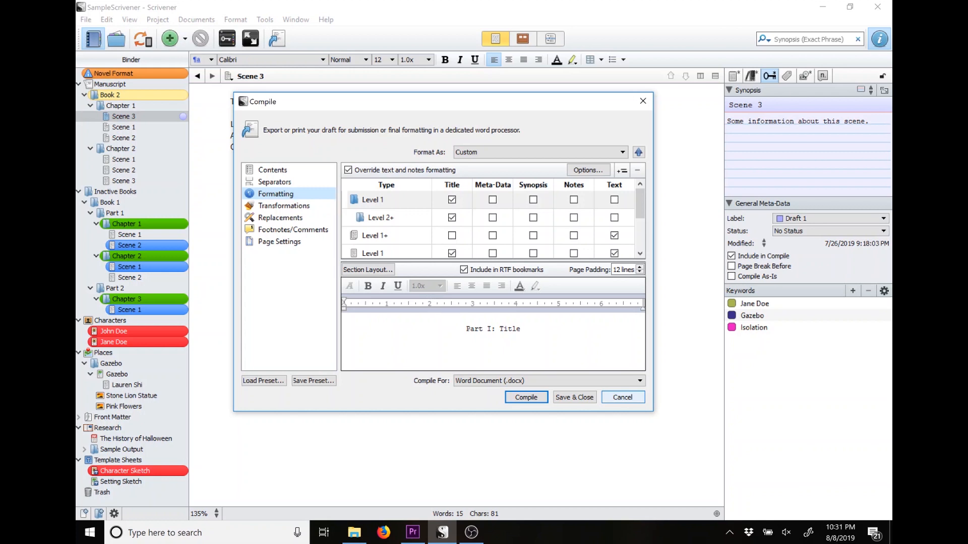
{"action": "left_click", "coordinate": [412, 224]}
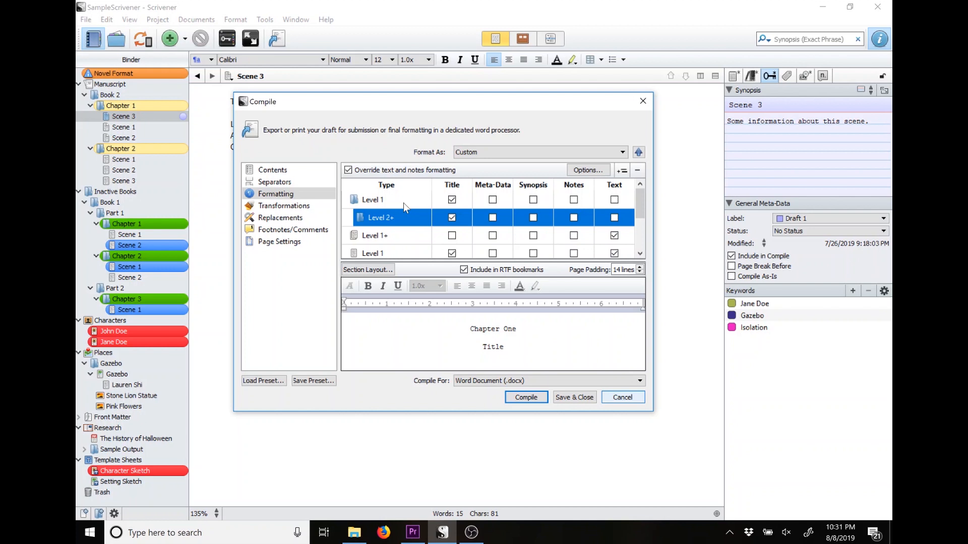
{"action": "left_click", "coordinate": [403, 201]}
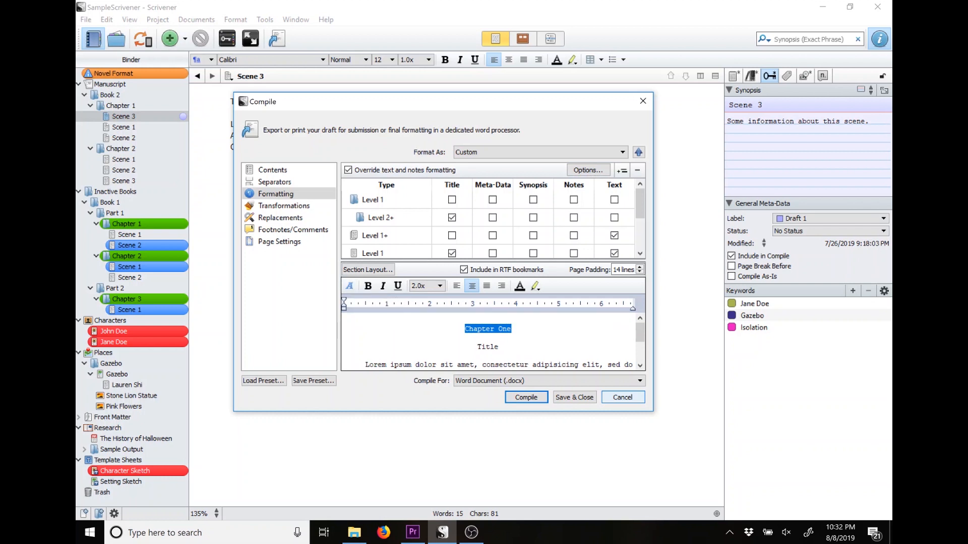
Set the font of the "Chapter One" line in the Level 2 text layout to Times New Roman.
{"action": "left_click", "coordinate": [349, 286]}
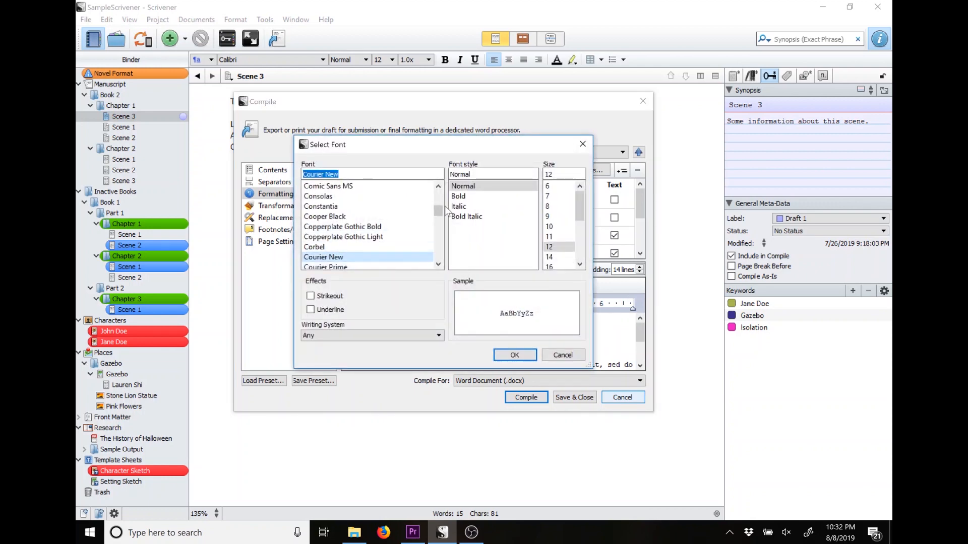
{"action": "left_click_drag", "start_coordinate": [440, 212], "coordinate": [438, 252]}
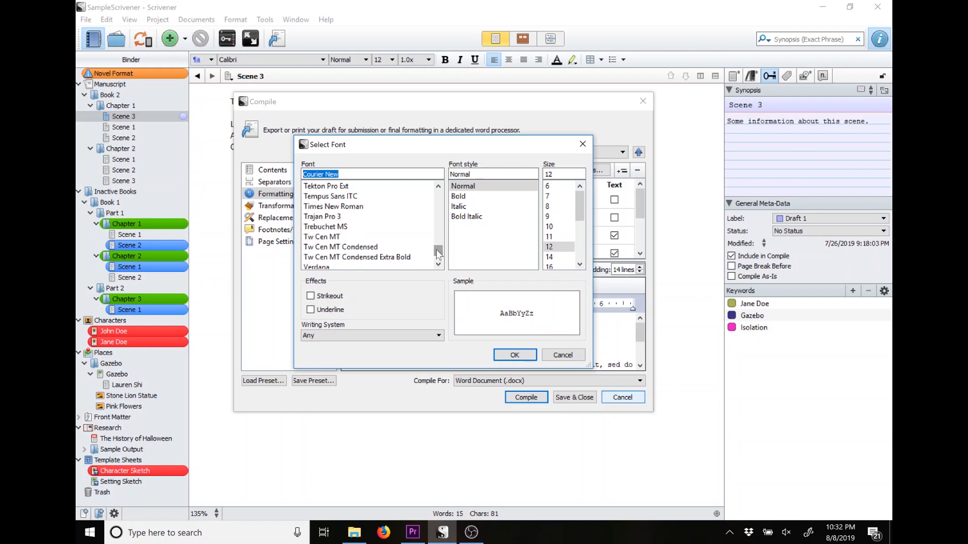
{"action": "left_click", "coordinate": [380, 207]}
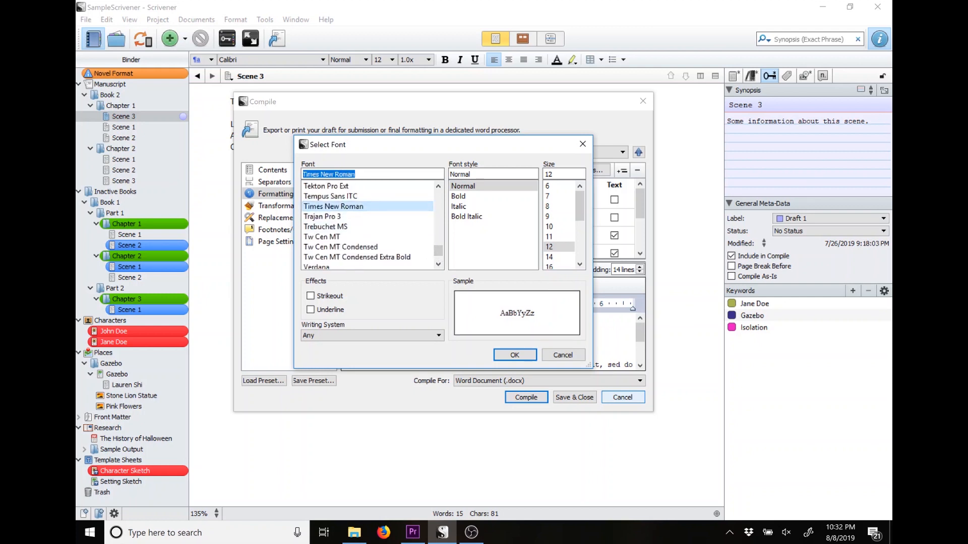
{"action": "left_click", "coordinate": [517, 355]}
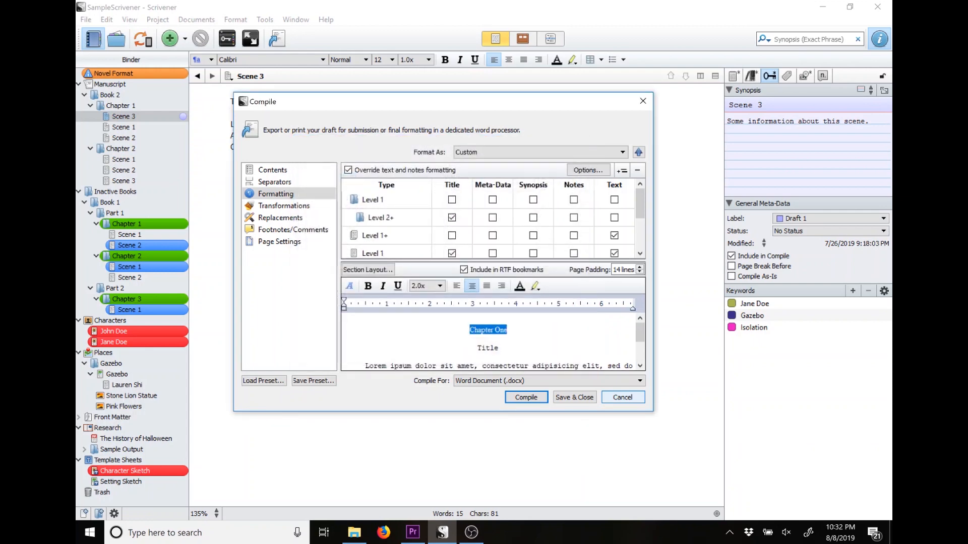
Set the font of the "Title" line in the Level 2 text layout to Times New Roman.
{"action": "left_click", "coordinate": [487, 348]}
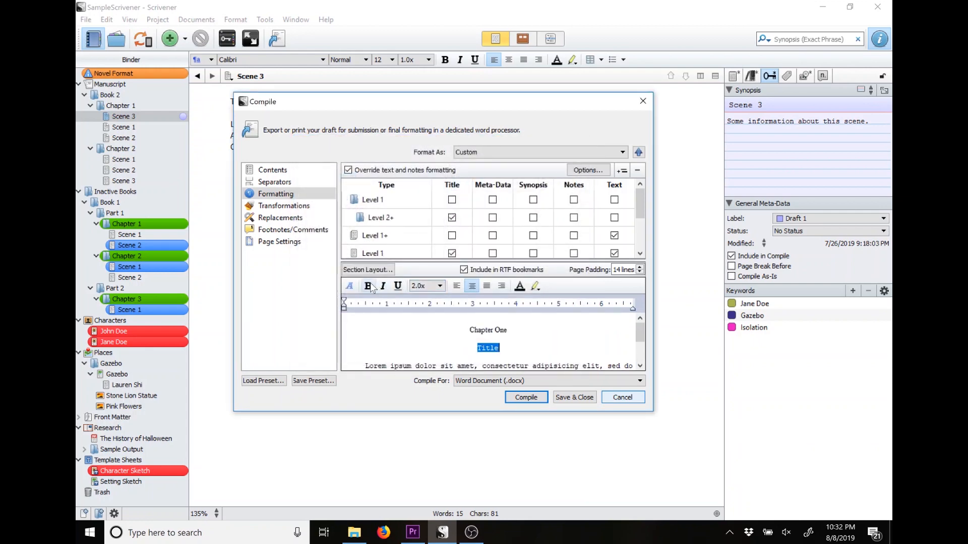
{"action": "left_click", "coordinate": [349, 286]}
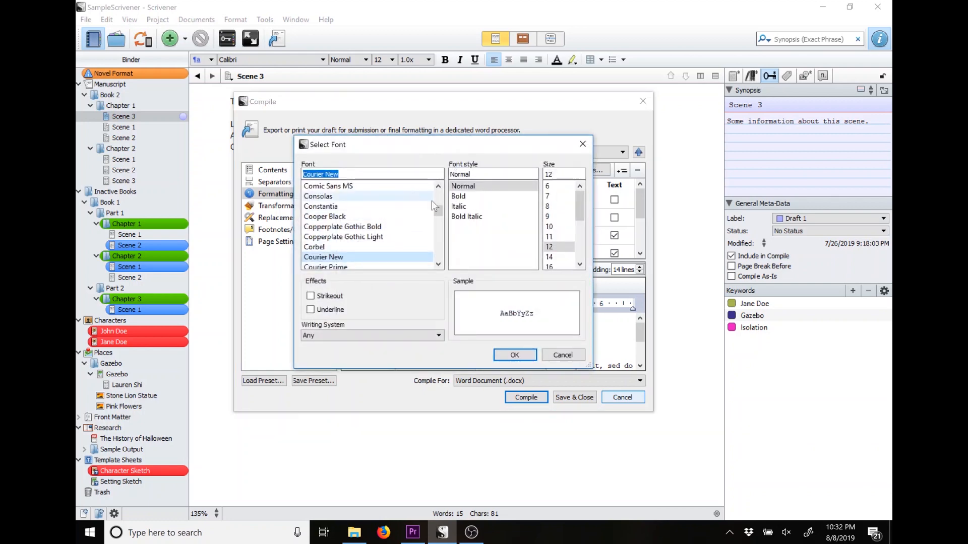
{"action": "left_click_drag", "start_coordinate": [438, 212], "coordinate": [438, 250]}
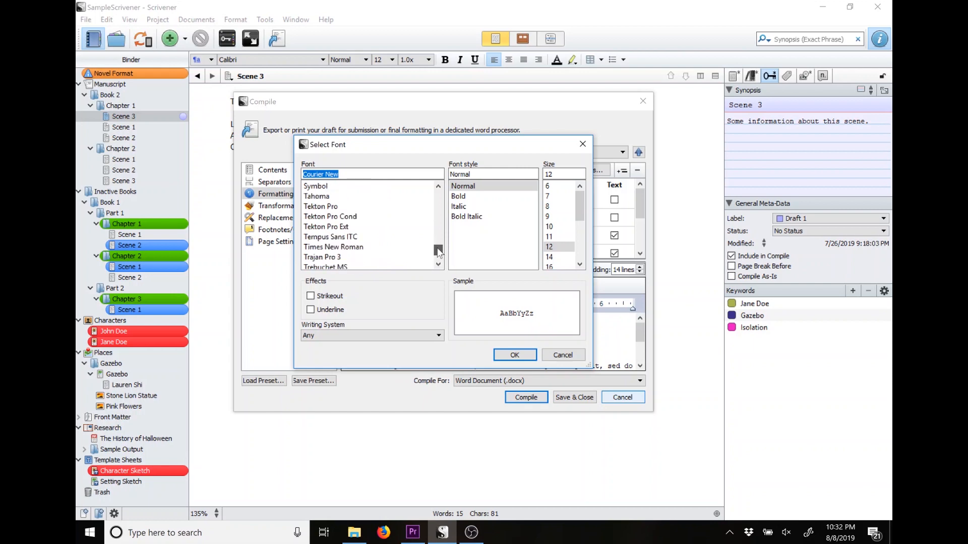
{"action": "left_click", "coordinate": [384, 247]}
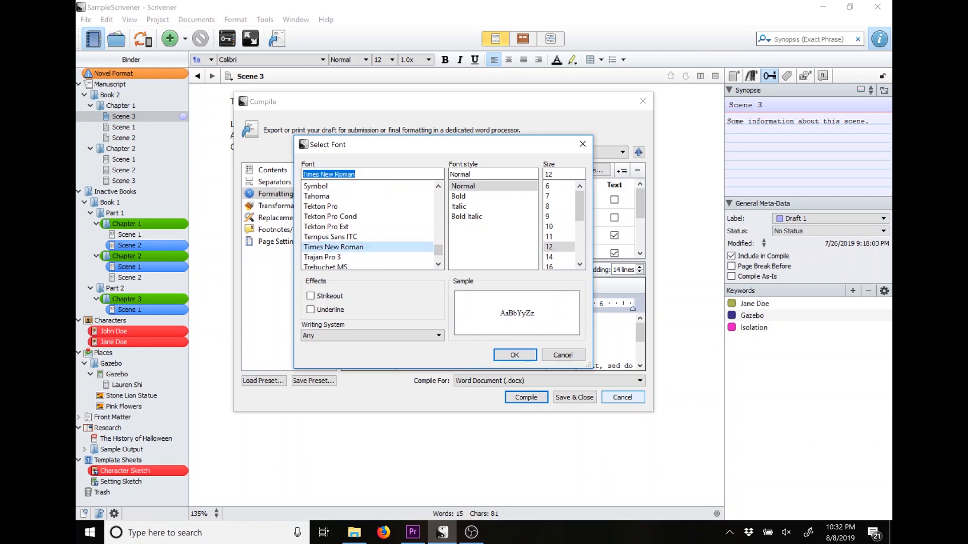
{"action": "left_click", "coordinate": [509, 353]}
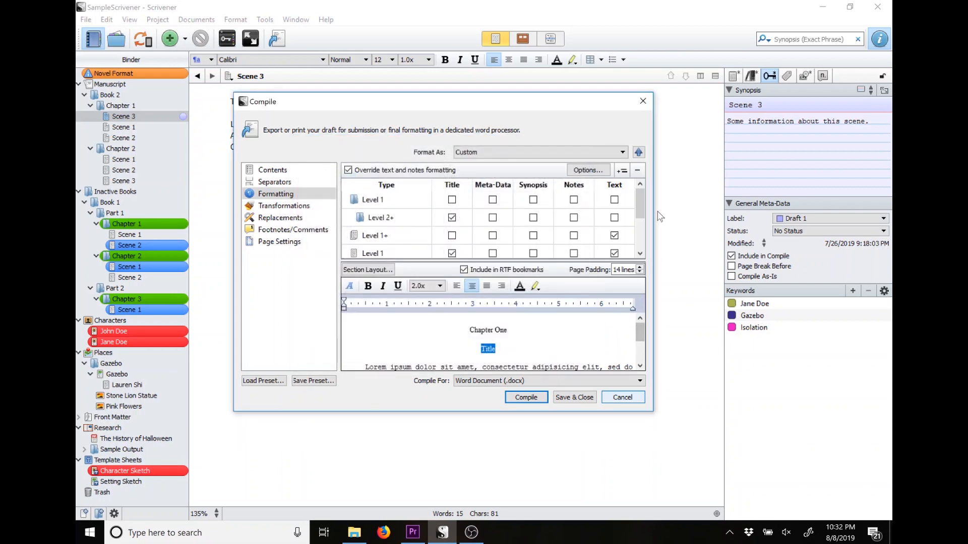
Set the body text in the Level 2 text layout to Times New Roman.
{"action": "left_click_drag", "start_coordinate": [640, 198], "coordinate": [644, 218]}
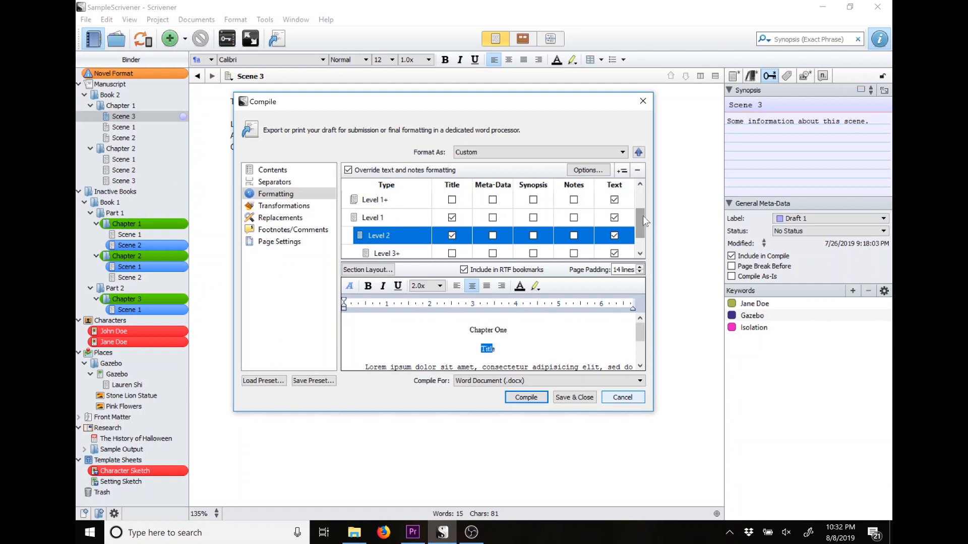
{"action": "left_click", "coordinate": [524, 348]}
{"action": "key", "text": "ctrl+a"}
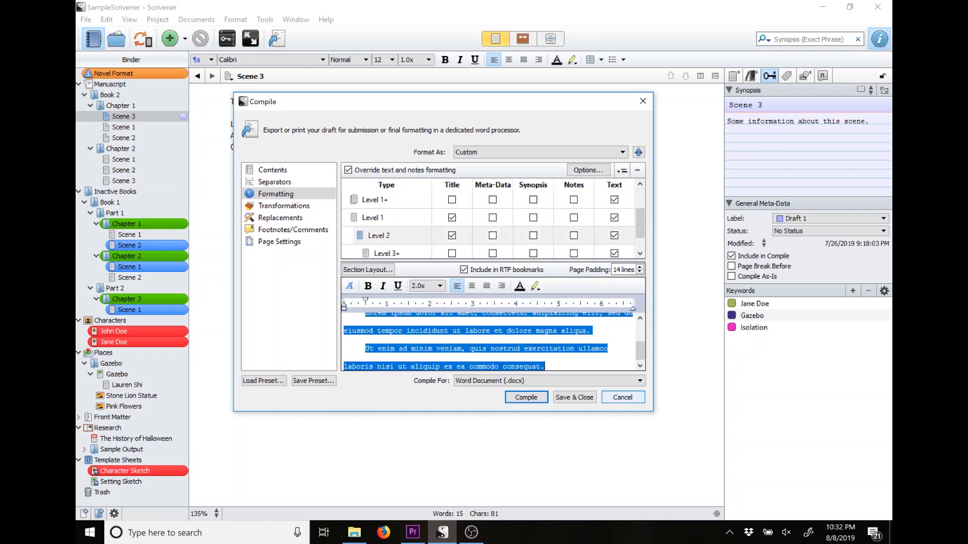
{"action": "left_click", "coordinate": [352, 287]}
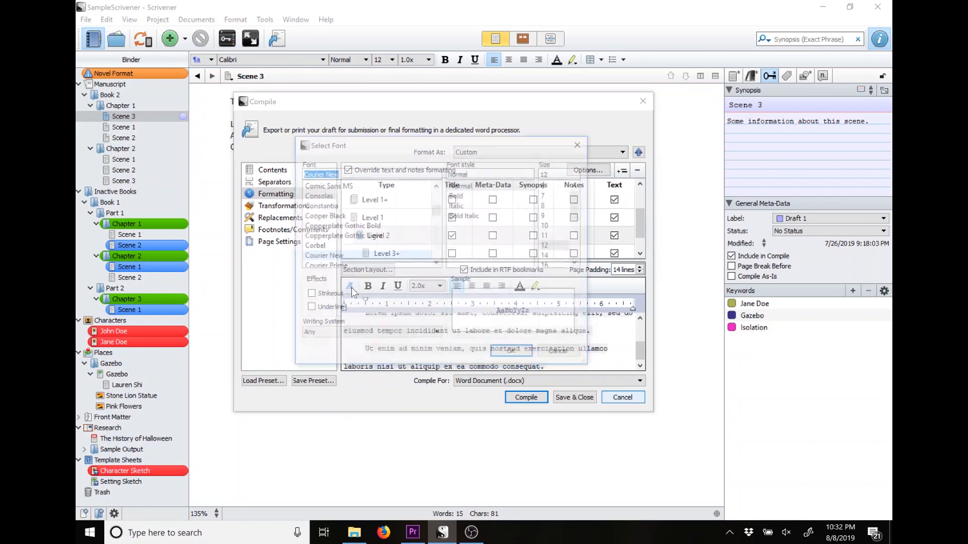
{"action": "left_click_drag", "start_coordinate": [439, 212], "coordinate": [437, 254]}
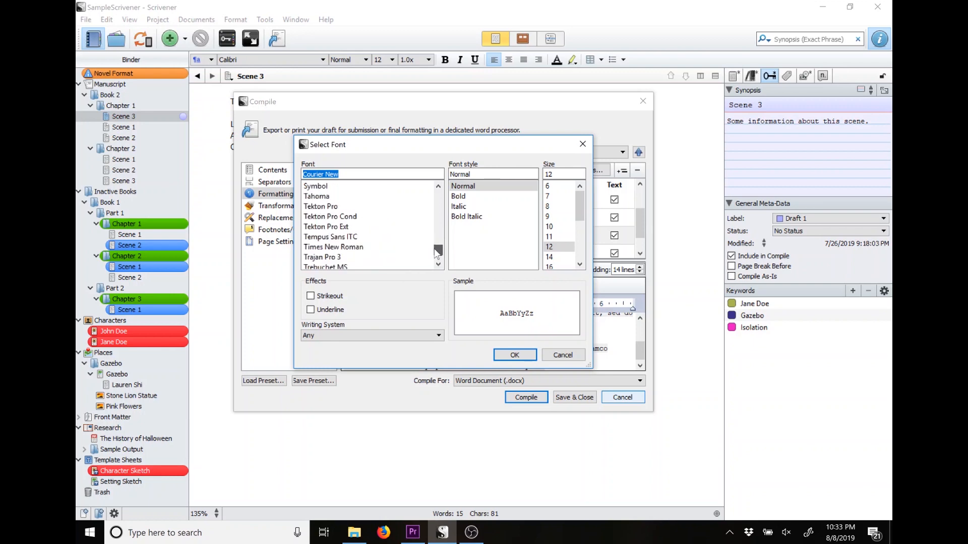
{"action": "left_click", "coordinate": [379, 247]}
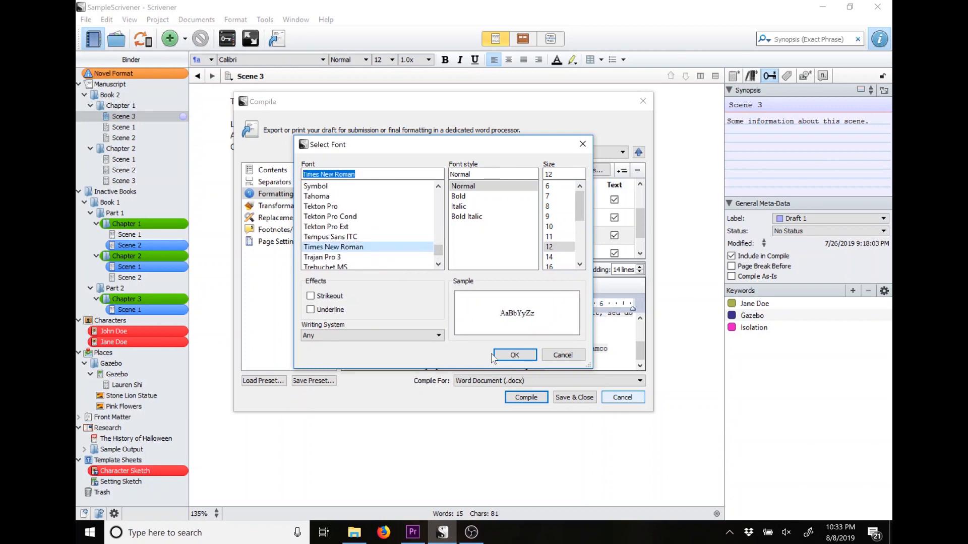
{"action": "left_click", "coordinate": [512, 356]}
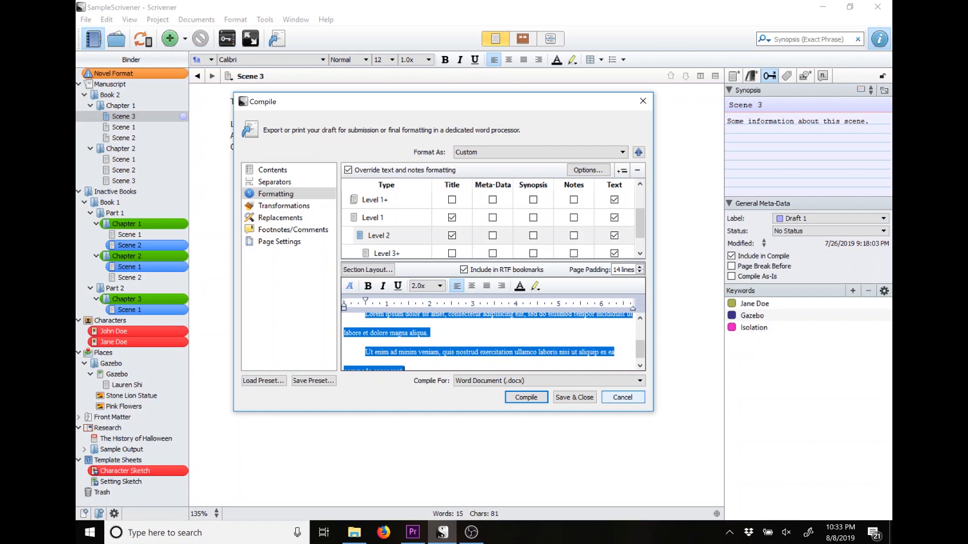
In the compile transformations, turn off converting em-dashes to double hyphens.
{"action": "left_click", "coordinate": [300, 209]}
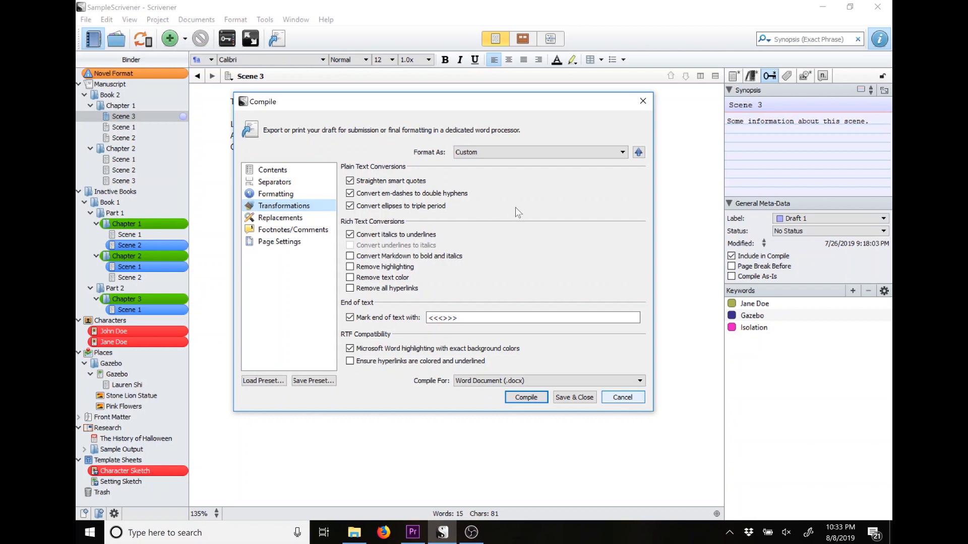
{"action": "left_click", "coordinate": [352, 192]}
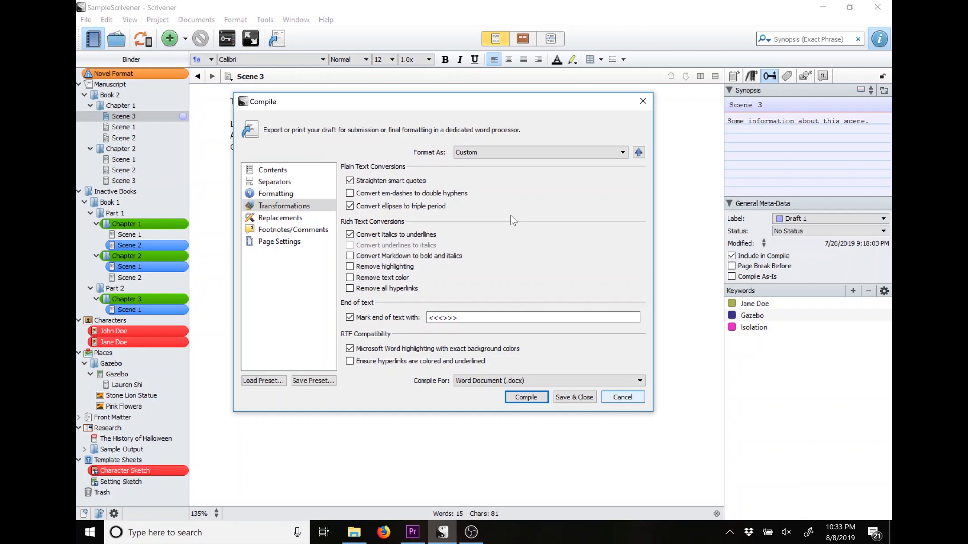
Convert underlines to italics instead of italics to underlines in the compile transformations, and mark the end of text with END.
{"action": "left_click", "coordinate": [350, 234]}
{"action": "left_click", "coordinate": [351, 246]}
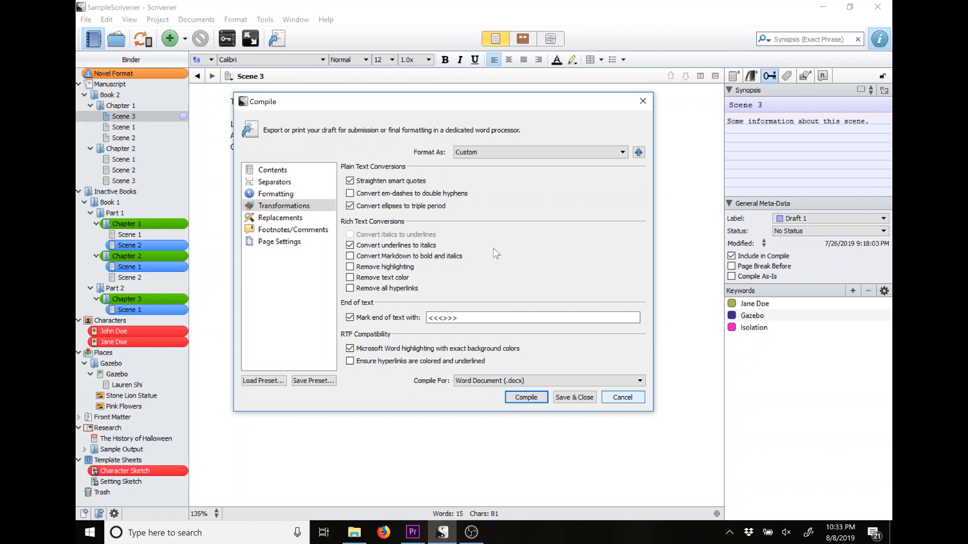
{"action": "left_click", "coordinate": [474, 317]}
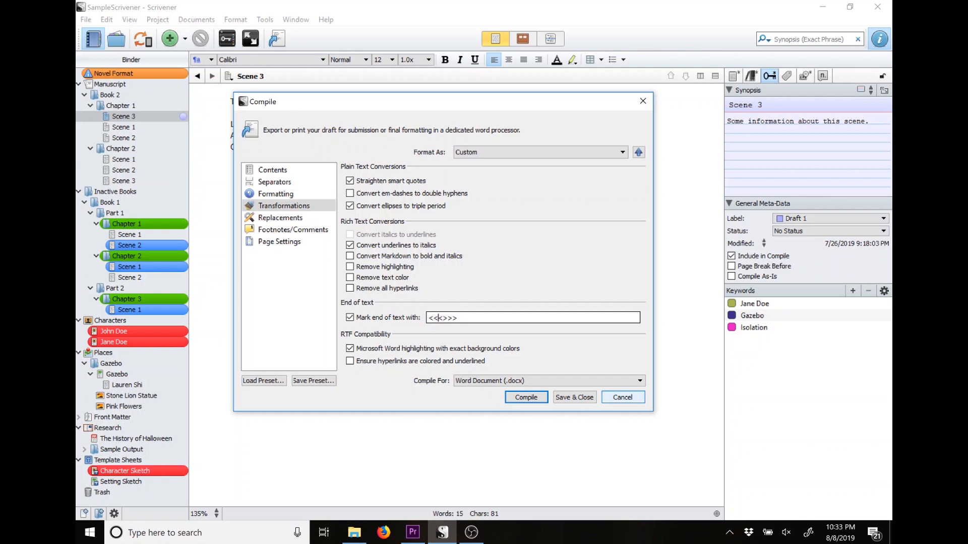
{"action": "key", "text": "ctrl+a"}
{"action": "type", "text": "END"}
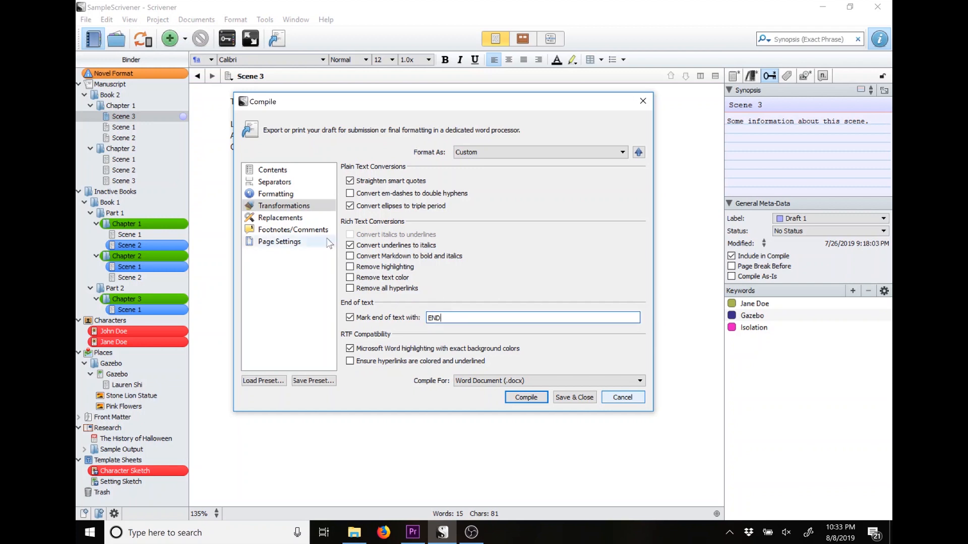
Set the header and footer fonts in the compile page settings to Times New Roman.
{"action": "left_click", "coordinate": [292, 229]}
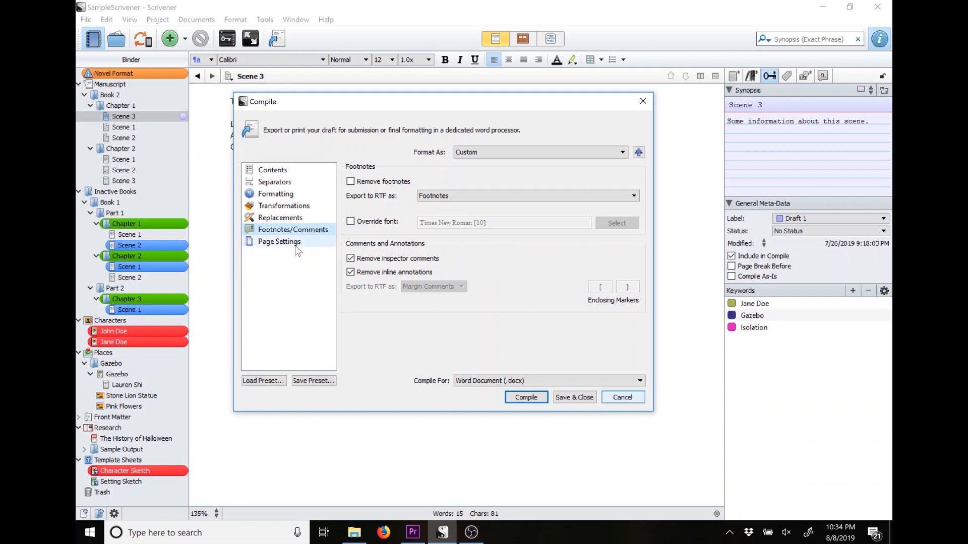
{"action": "left_click", "coordinate": [280, 242]}
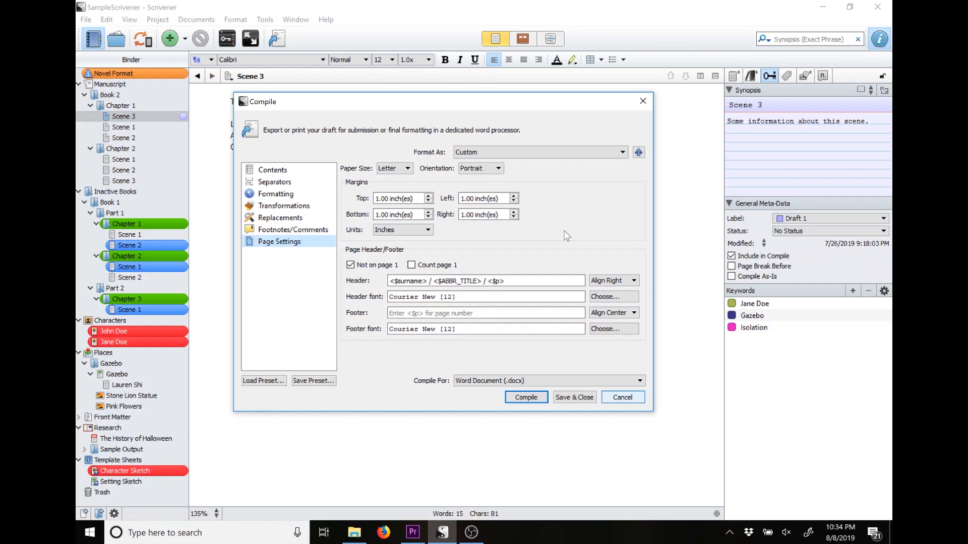
{"action": "left_click", "coordinate": [618, 299]}
{"action": "left_click_drag", "start_coordinate": [438, 211], "coordinate": [438, 255]}
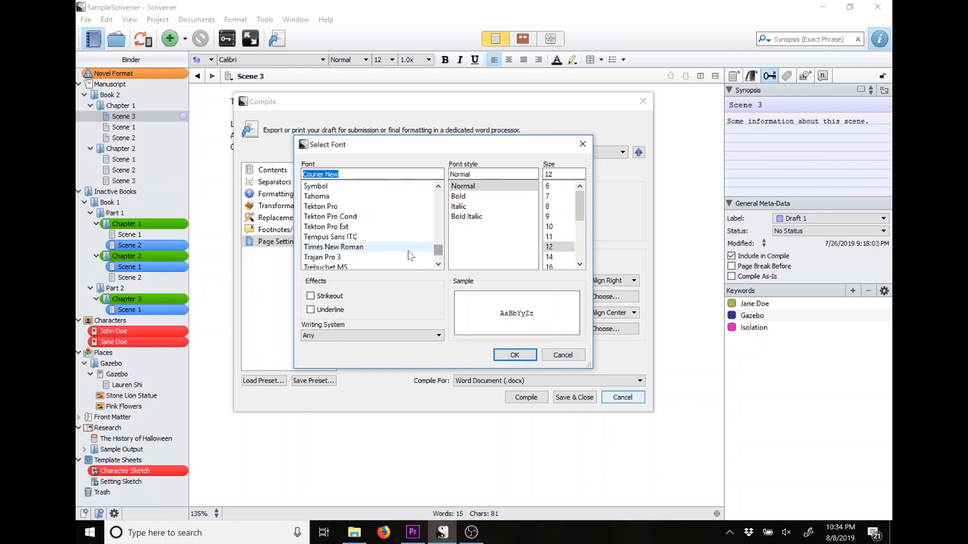
{"action": "left_click", "coordinate": [332, 247]}
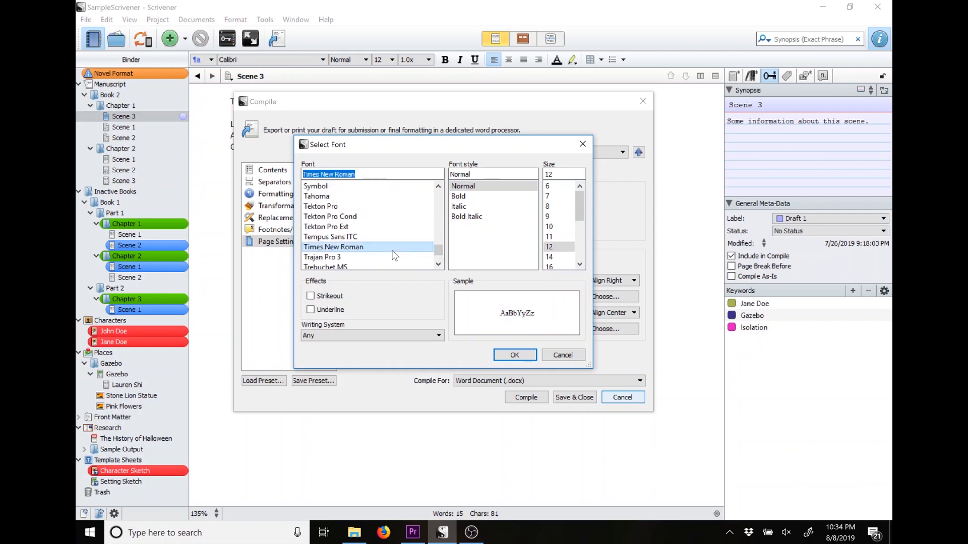
{"action": "left_click", "coordinate": [511, 356]}
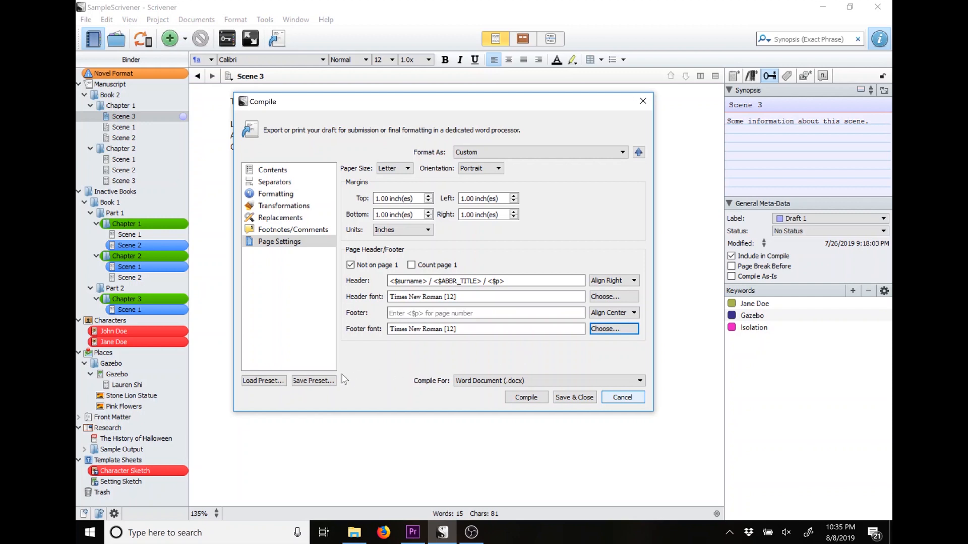
Save the current compile settings as a preset named BookFormat.
{"action": "left_click", "coordinate": [303, 381]}
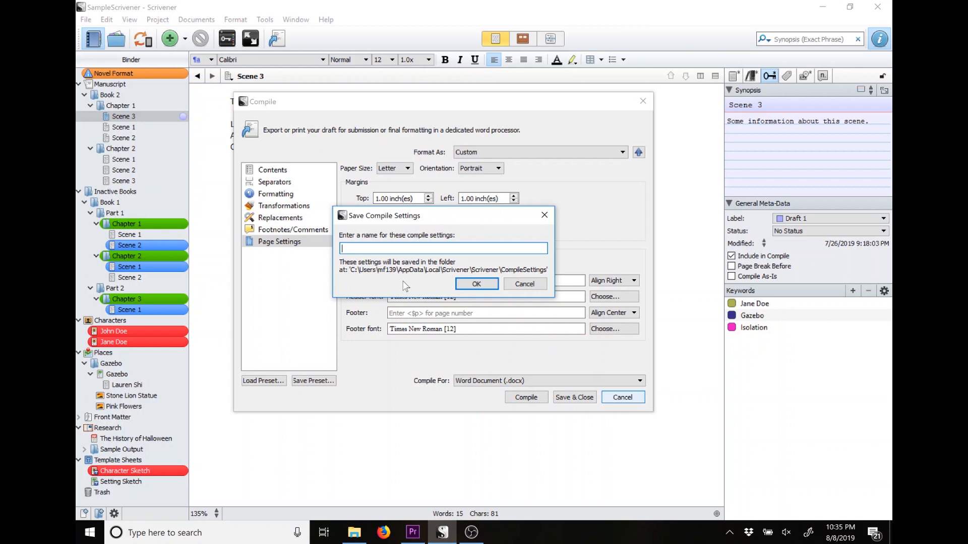
{"action": "type", "text": "BookFormat"}
{"action": "left_click", "coordinate": [476, 284]}
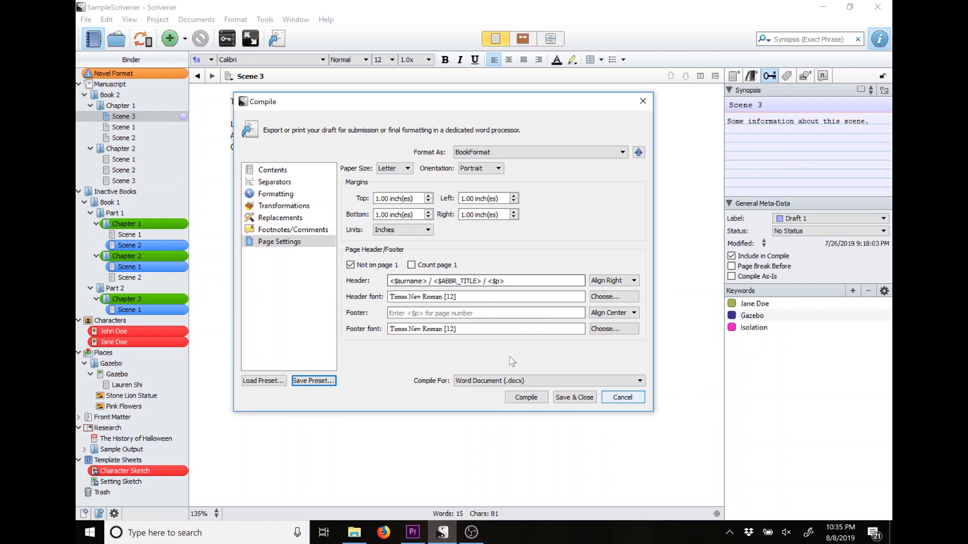
Compile the manuscript to a Word document named SampleScrivener in the Sample Scrivener folder.
{"action": "left_click", "coordinate": [515, 398]}
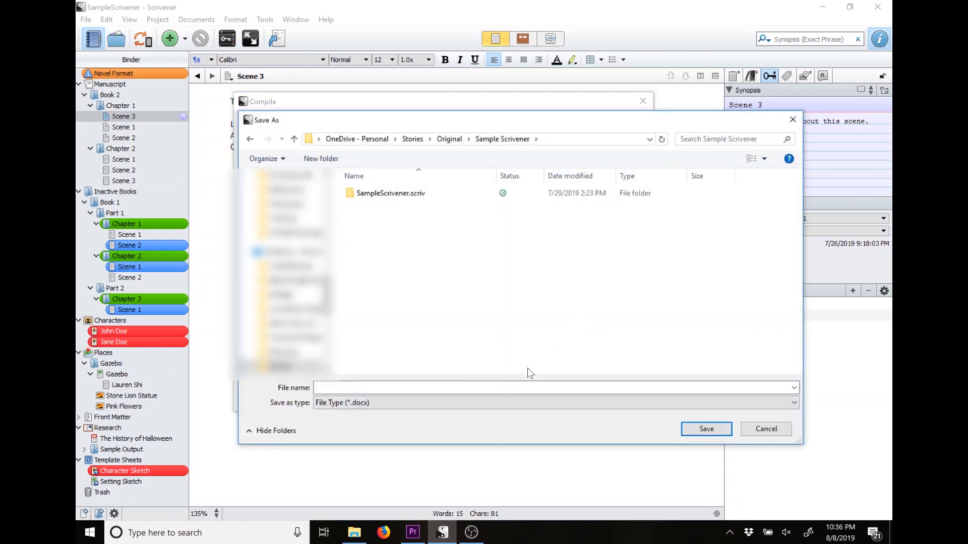
{"action": "left_click", "coordinate": [515, 388]}
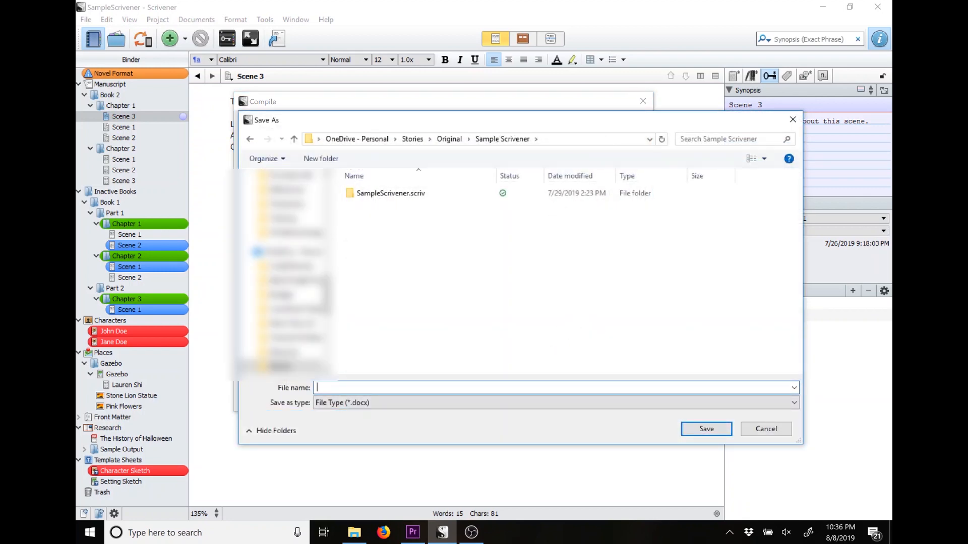
{"action": "type", "text": "Sample"}
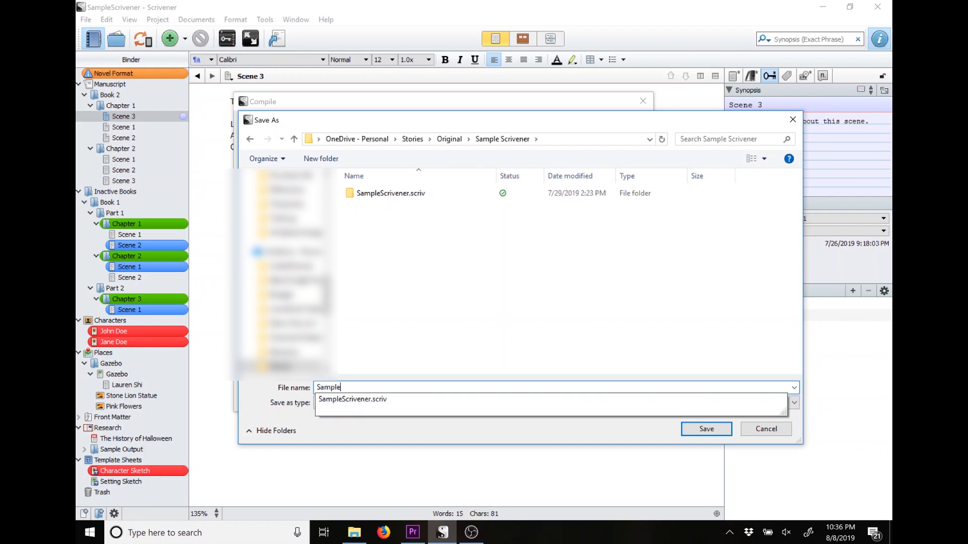
{"action": "type", "text": "Scrivener"}
{"action": "left_click", "coordinate": [534, 285]}
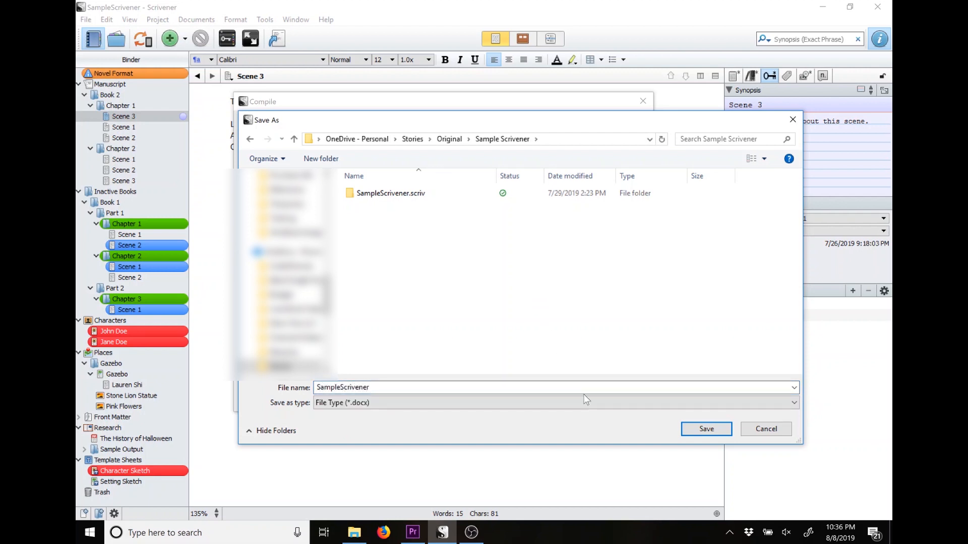
{"action": "left_click", "coordinate": [694, 432]}
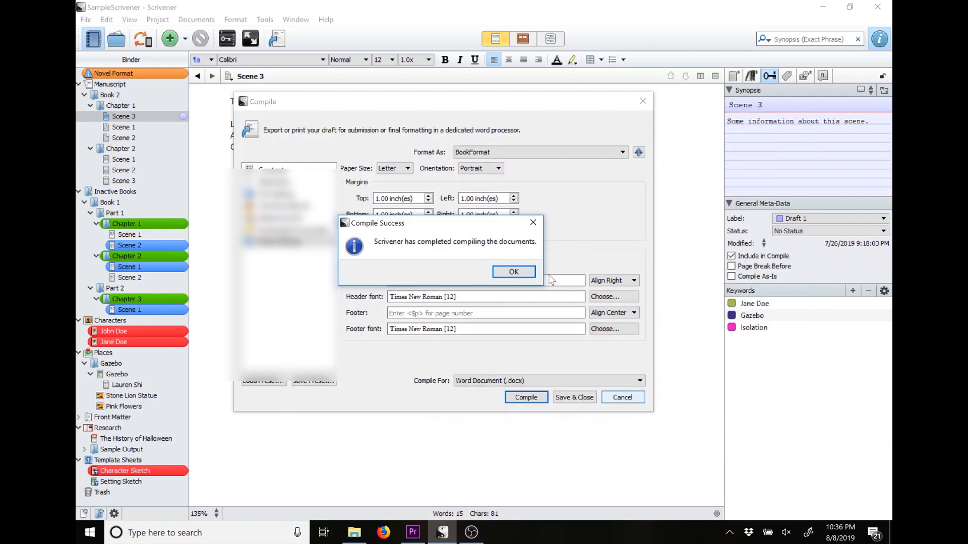
{"action": "left_click", "coordinate": [570, 271]}
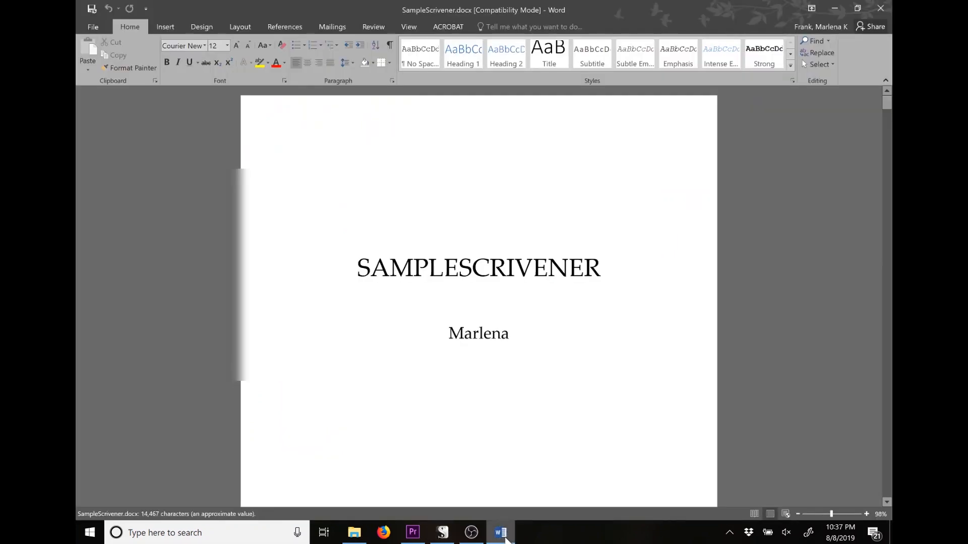
Switch to Word and examine the compiled SampleScrivener.docx from the title page through the chapters to the end marker.
{"action": "scroll", "coordinate": [551, 331], "scroll_direction": "down", "scroll_amount": 7}
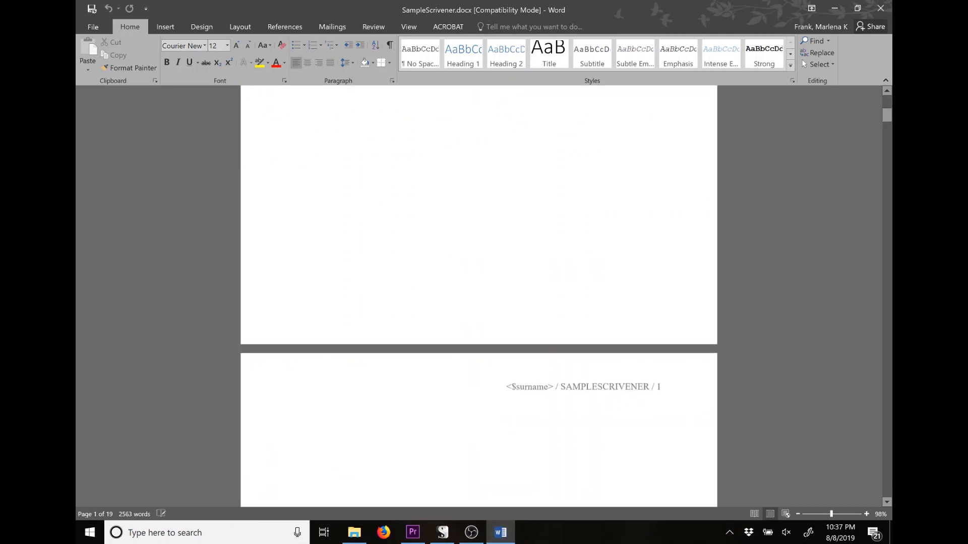
{"action": "scroll", "coordinate": [479, 297], "scroll_direction": "down", "scroll_amount": 5}
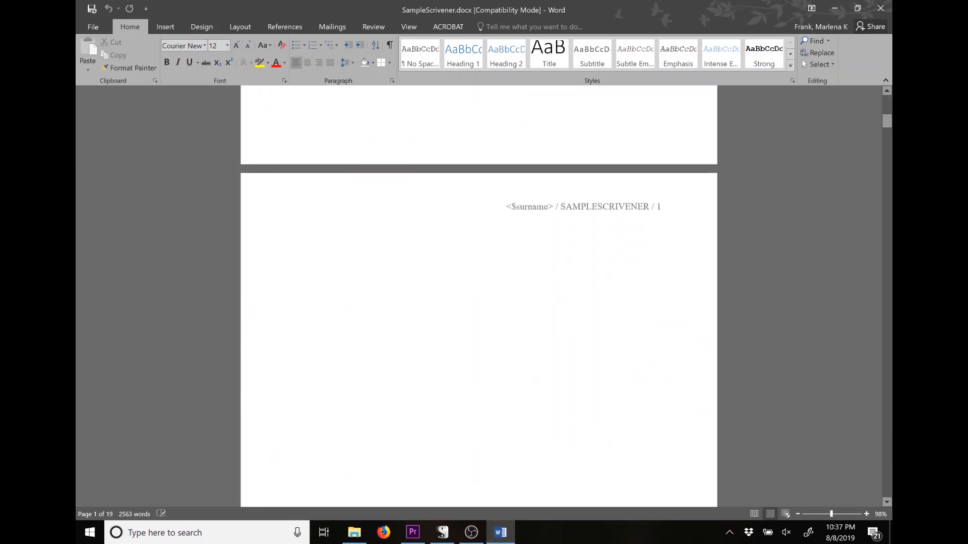
{"action": "scroll", "coordinate": [479, 298], "scroll_direction": "down", "scroll_amount": 3}
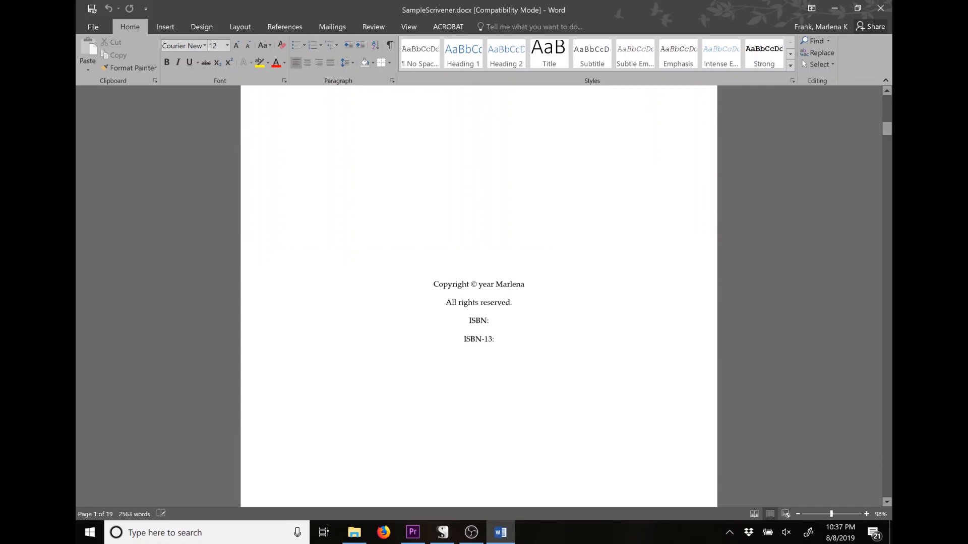
{"action": "scroll", "coordinate": [551, 332], "scroll_direction": "down", "scroll_amount": 9}
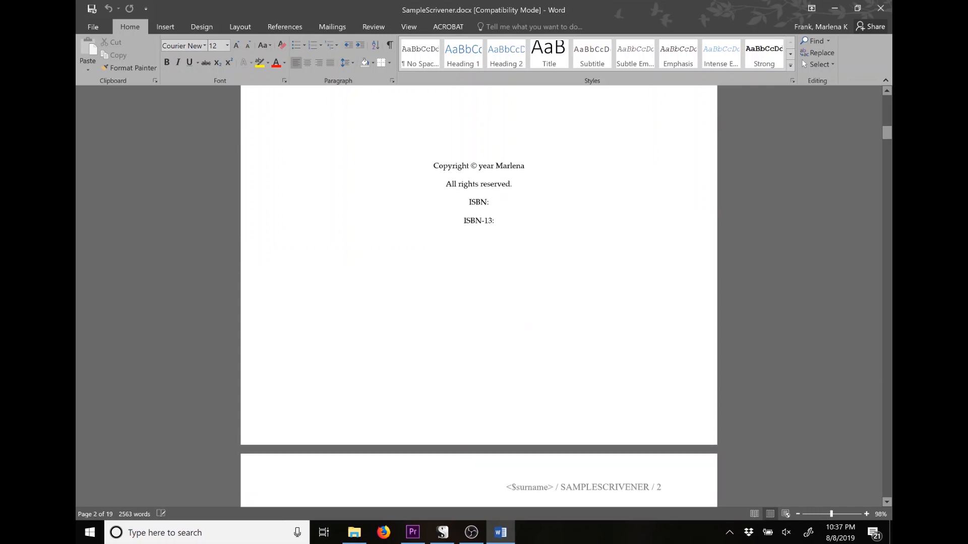
{"action": "scroll", "coordinate": [553, 332], "scroll_direction": "down", "scroll_amount": 8}
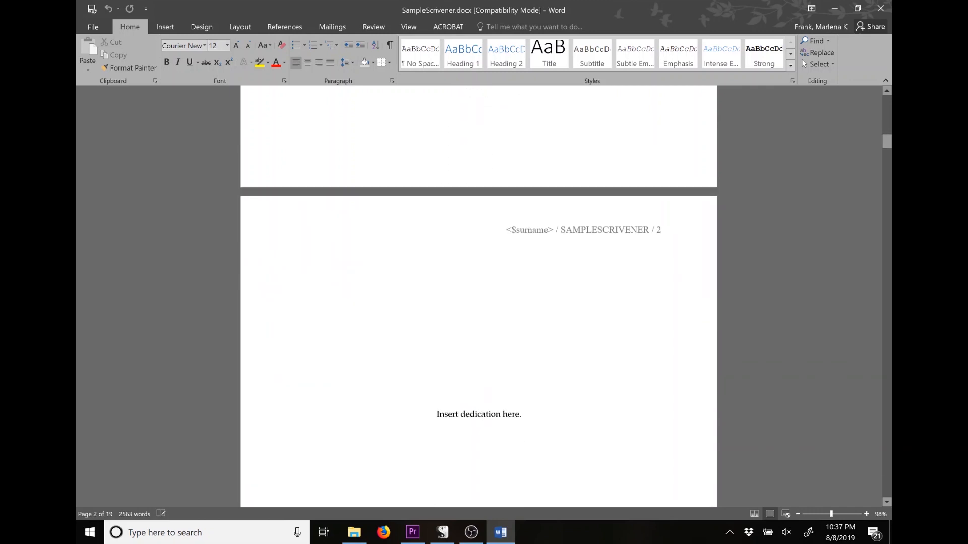
{"action": "scroll", "coordinate": [479, 297], "scroll_direction": "down", "scroll_amount": 8}
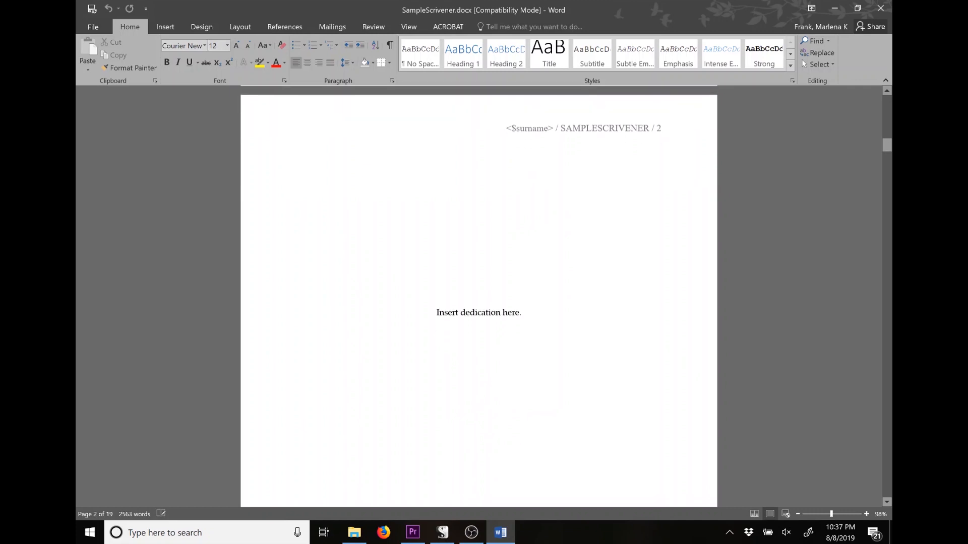
{"action": "scroll", "coordinate": [479, 297], "scroll_direction": "down", "scroll_amount": 12}
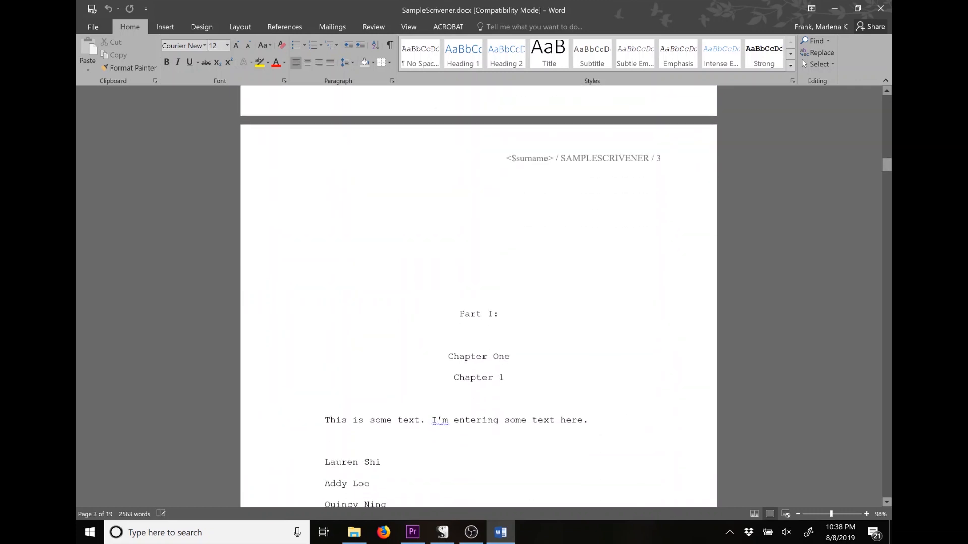
{"action": "scroll", "coordinate": [478, 297], "scroll_direction": "down", "scroll_amount": 3}
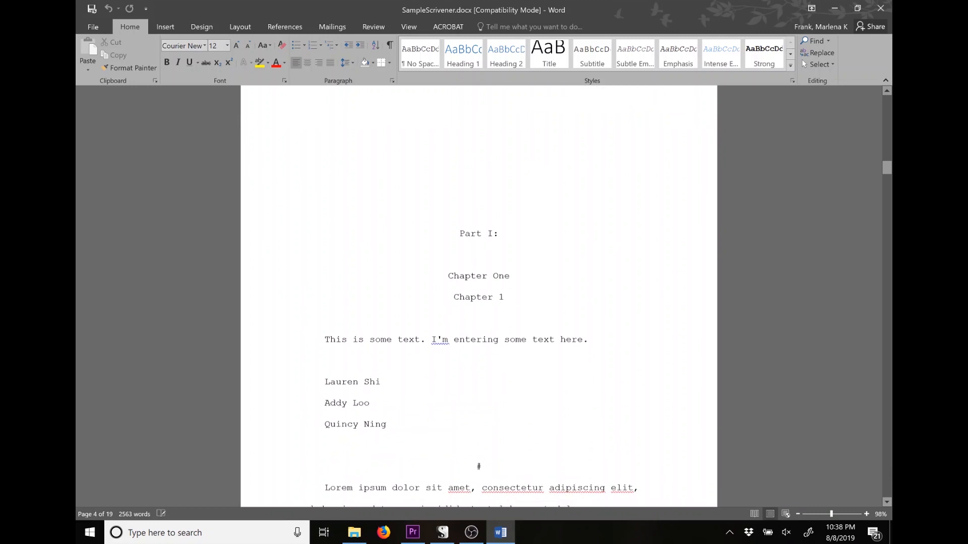
{"action": "scroll", "coordinate": [552, 321], "scroll_direction": "down", "scroll_amount": 10}
{"action": "scroll", "coordinate": [552, 322], "scroll_direction": "down", "scroll_amount": 8}
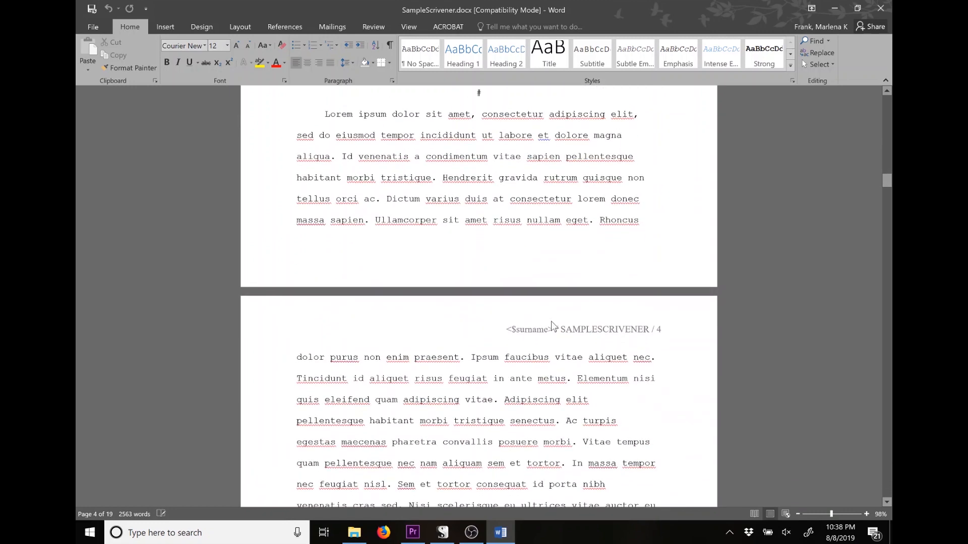
{"action": "scroll", "coordinate": [552, 327], "scroll_direction": "down", "scroll_amount": 14}
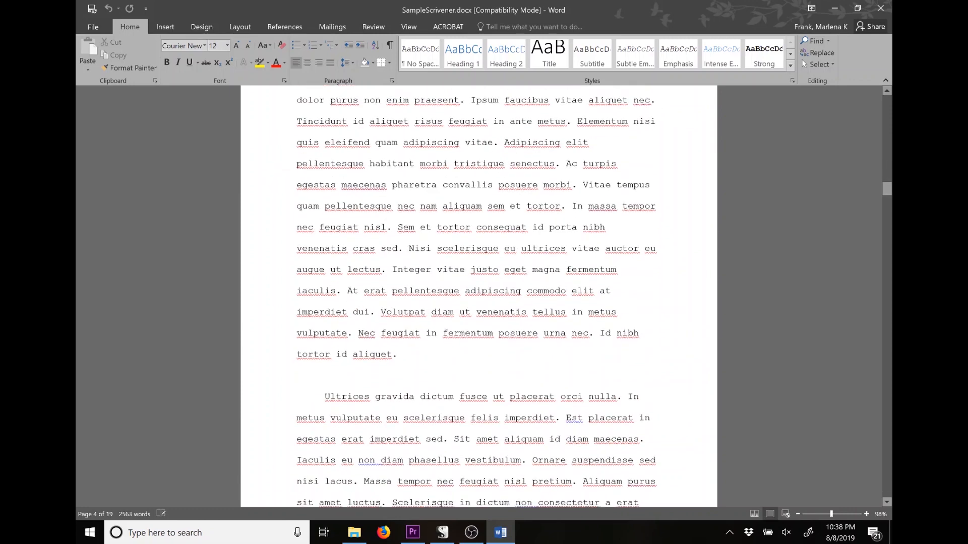
{"action": "scroll", "coordinate": [551, 326], "scroll_direction": "down", "scroll_amount": 11}
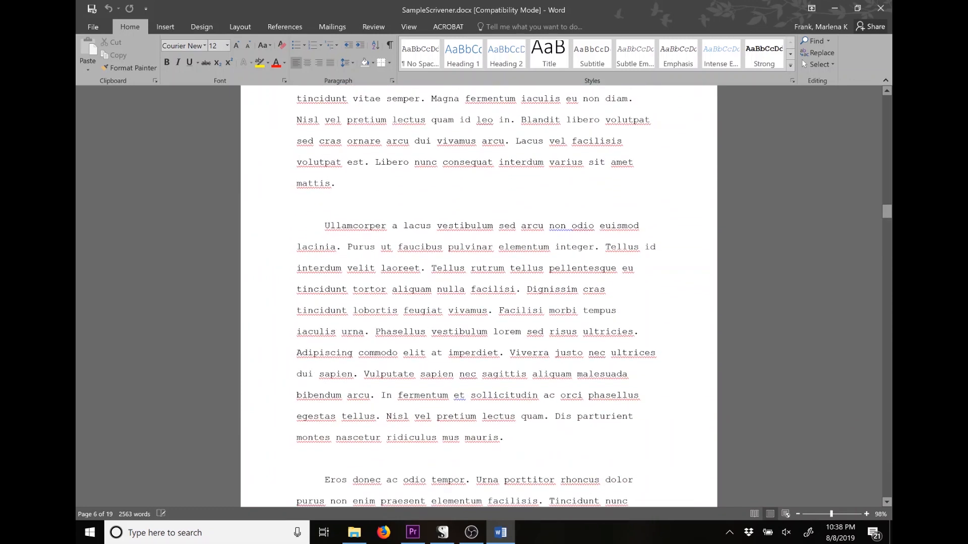
{"action": "left_click_drag", "start_coordinate": [886, 213], "coordinate": [887, 486]}
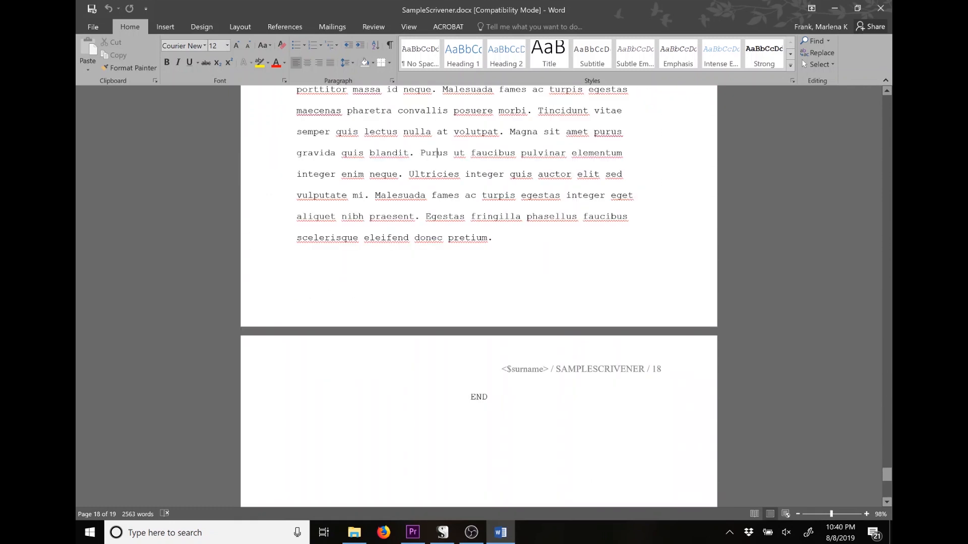
Select all of the document's text and set its font to Times New Roman.
{"action": "left_click", "coordinate": [827, 65]}
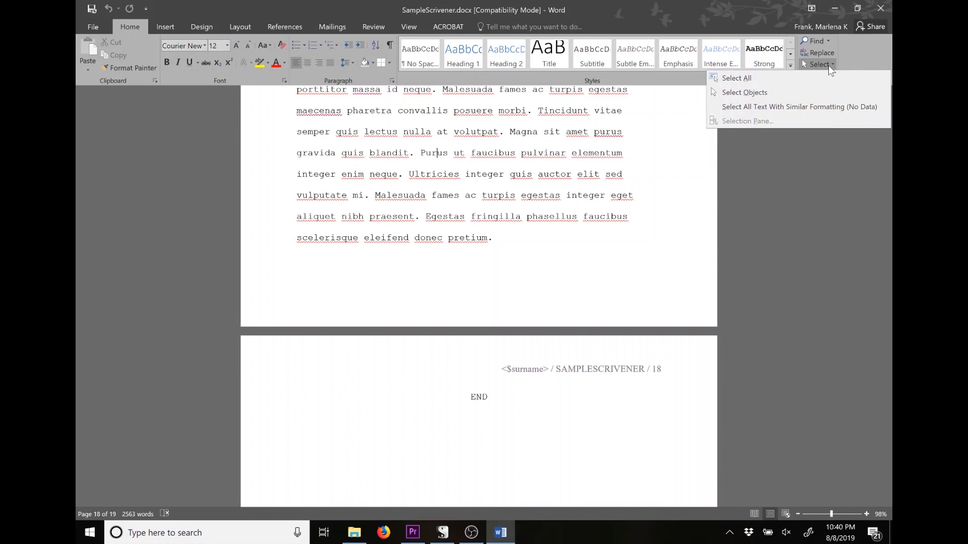
{"action": "left_click", "coordinate": [828, 65]}
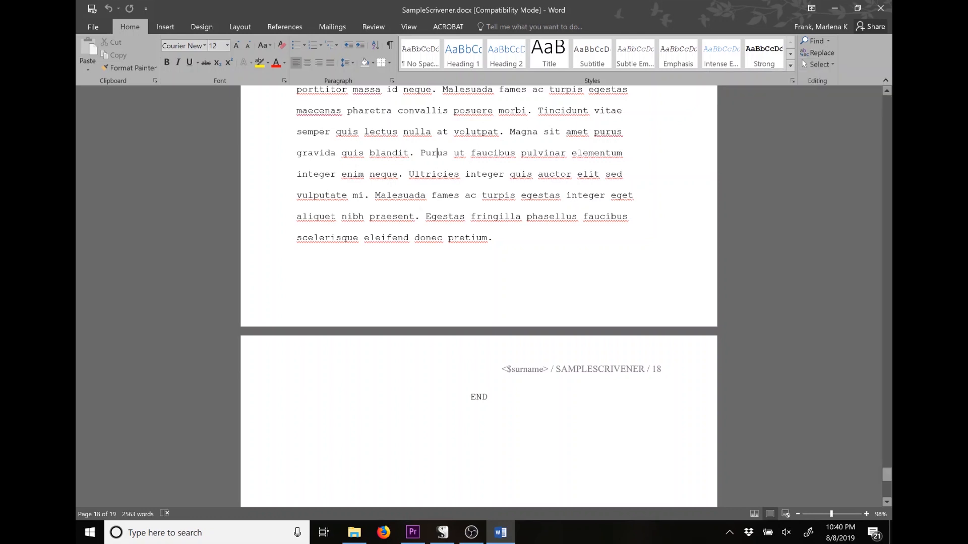
{"action": "left_click", "coordinate": [828, 65]}
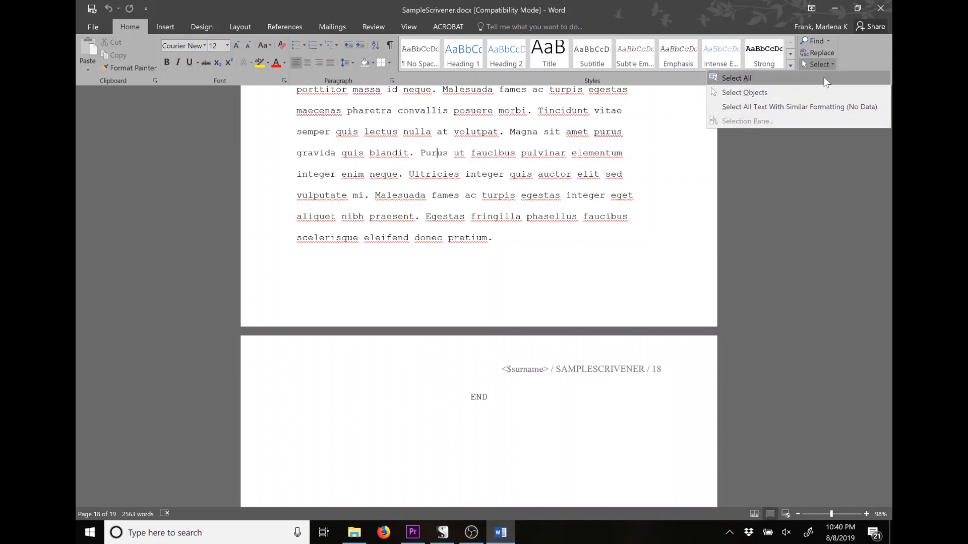
{"action": "left_click", "coordinate": [825, 78]}
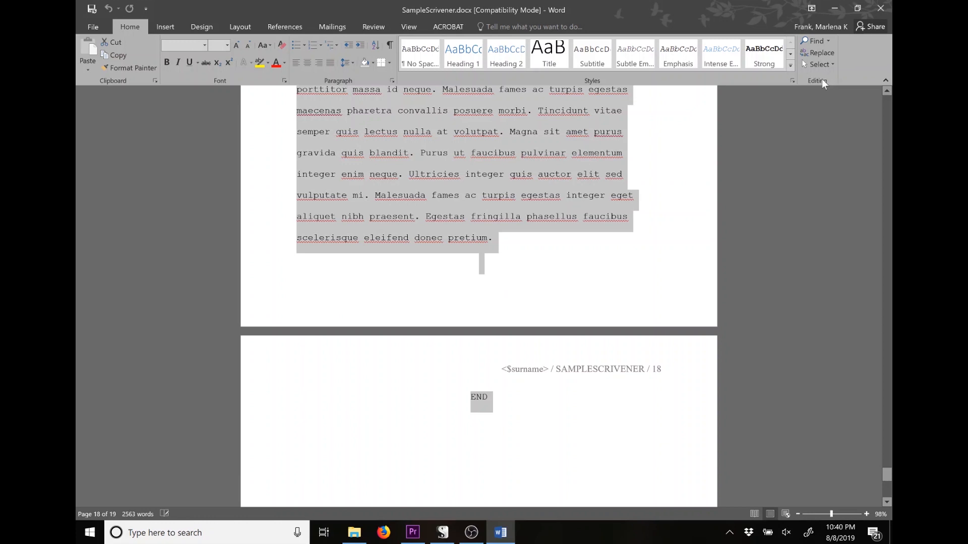
{"action": "left_click", "coordinate": [205, 45]}
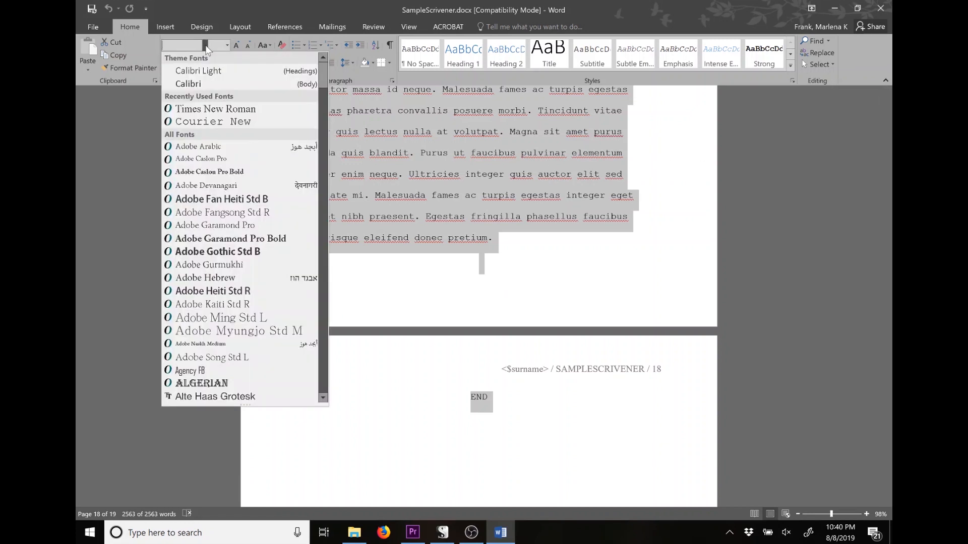
{"action": "left_click", "coordinate": [219, 105]}
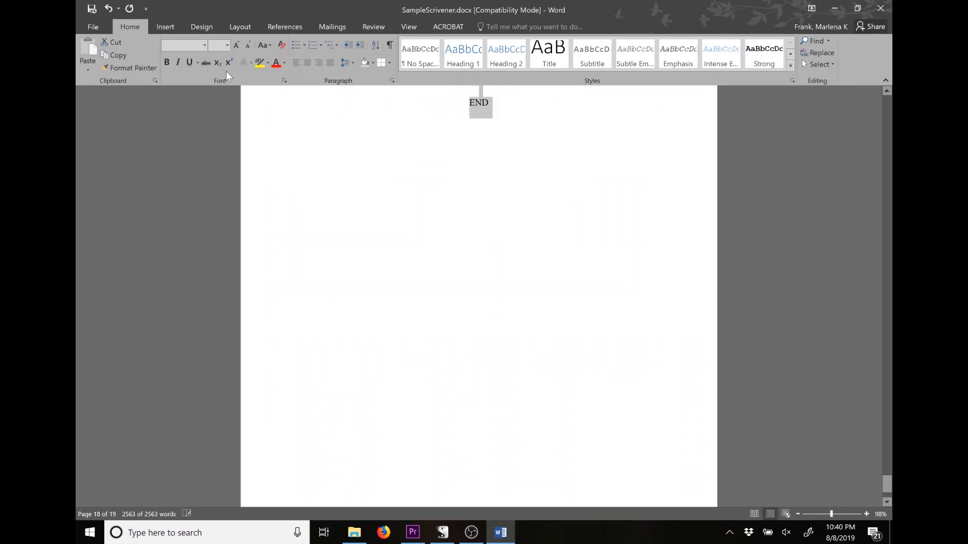
Set the font size of the whole selected manuscript to 12 and clear the selection.
{"action": "left_click", "coordinate": [226, 45]}
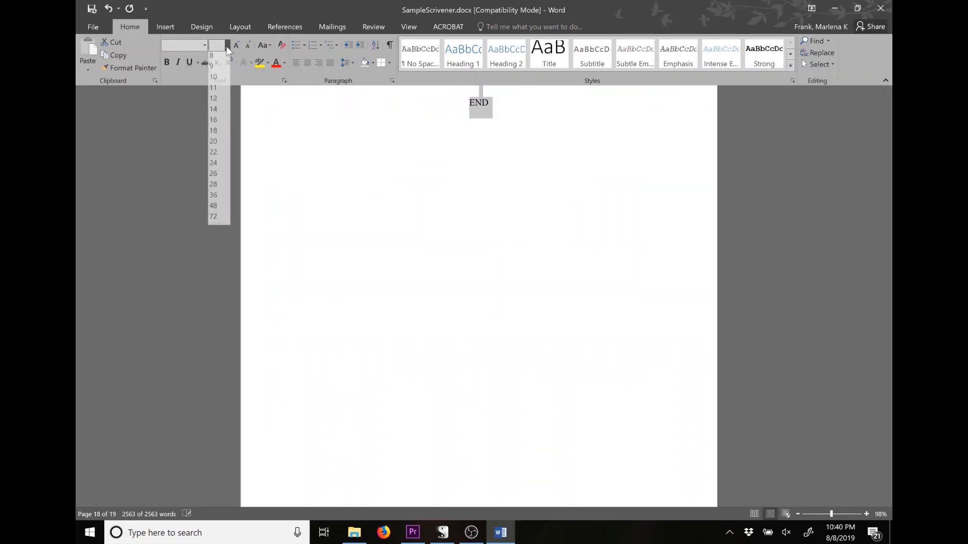
{"action": "left_click", "coordinate": [218, 99]}
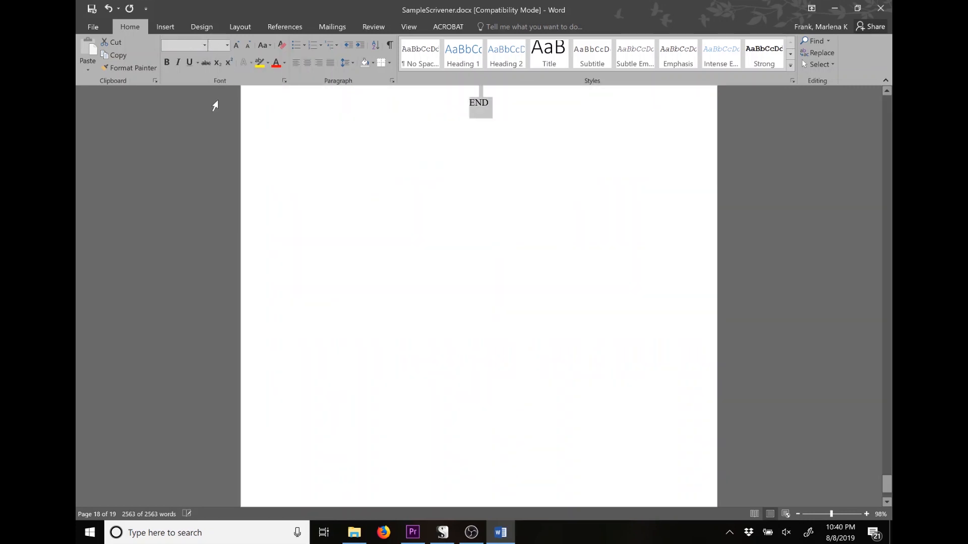
{"action": "left_click", "coordinate": [347, 141]}
Open the page header for editing and replace the <$surname> placeholder with the author's surname.
{"action": "scroll", "coordinate": [349, 149], "scroll_direction": "up", "scroll_amount": 5}
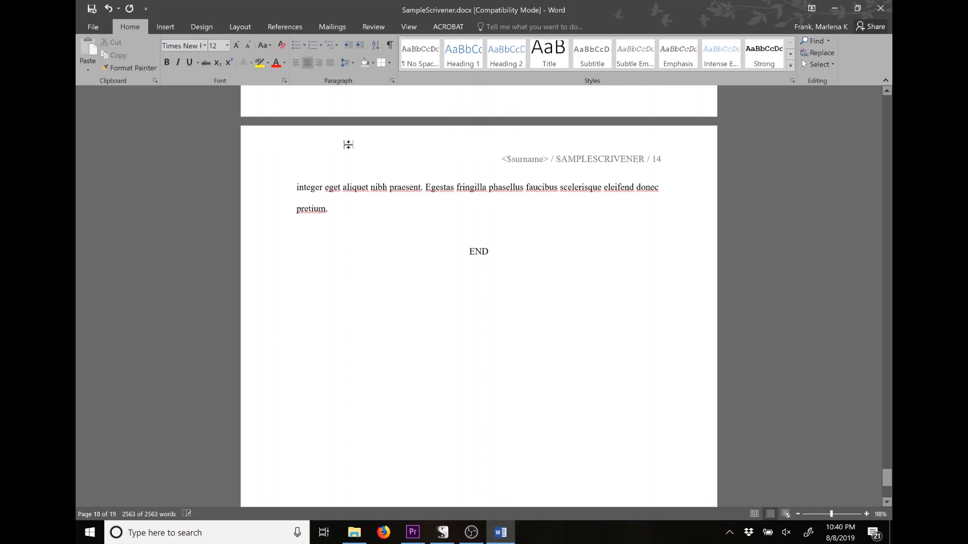
{"action": "scroll", "coordinate": [478, 298], "scroll_direction": "up", "scroll_amount": 8}
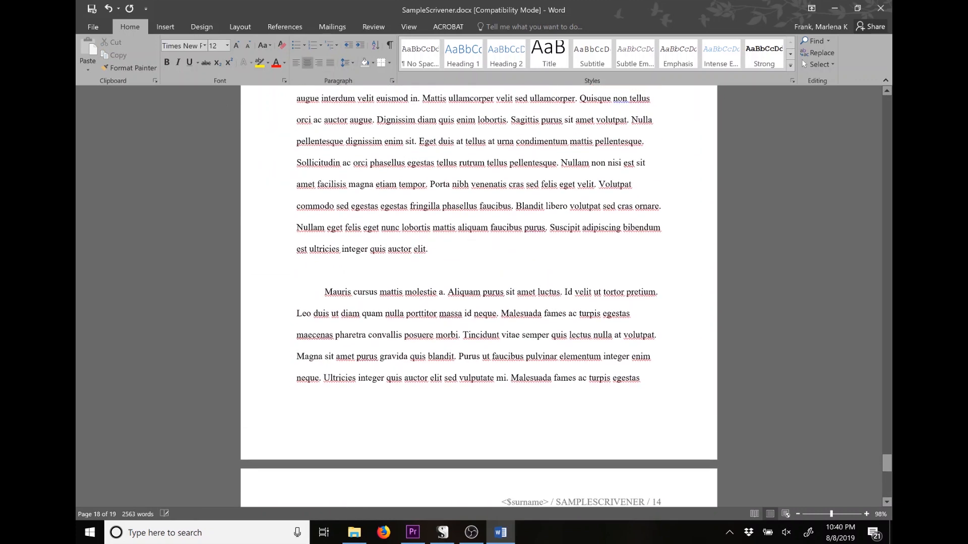
{"action": "scroll", "coordinate": [519, 306], "scroll_direction": "up", "scroll_amount": 3}
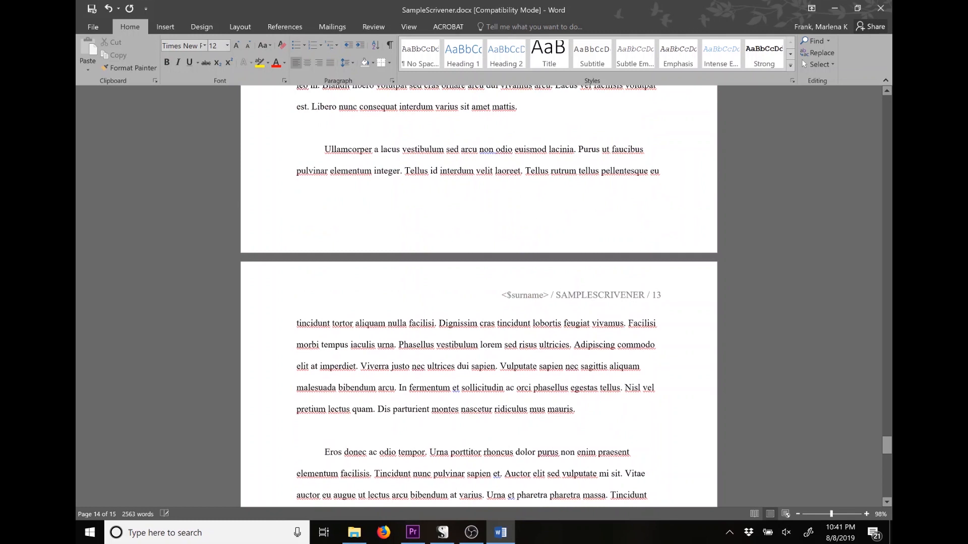
{"action": "double_click", "coordinate": [518, 301]}
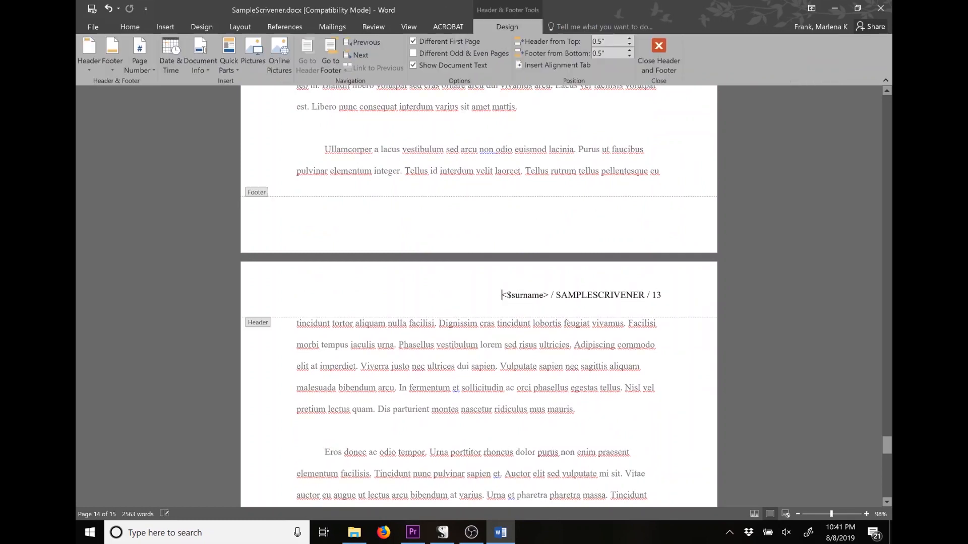
{"action": "double_click", "coordinate": [523, 297]}
{"action": "left_click", "coordinate": [501, 296]}
{"action": "key", "text": "shift+Right"}
{"action": "key", "text": "shift+Right"}
{"action": "key", "text": "shift+Right"}
{"action": "key", "text": "shift+Right"}
{"action": "key", "text": "shift+Right"}
{"action": "key", "text": "shift+Right"}
{"action": "key", "text": "shift+Right"}
{"action": "key", "text": "shift+Right"}
{"action": "key", "text": "shift+Right"}
{"action": "key", "text": "shift+Right"}
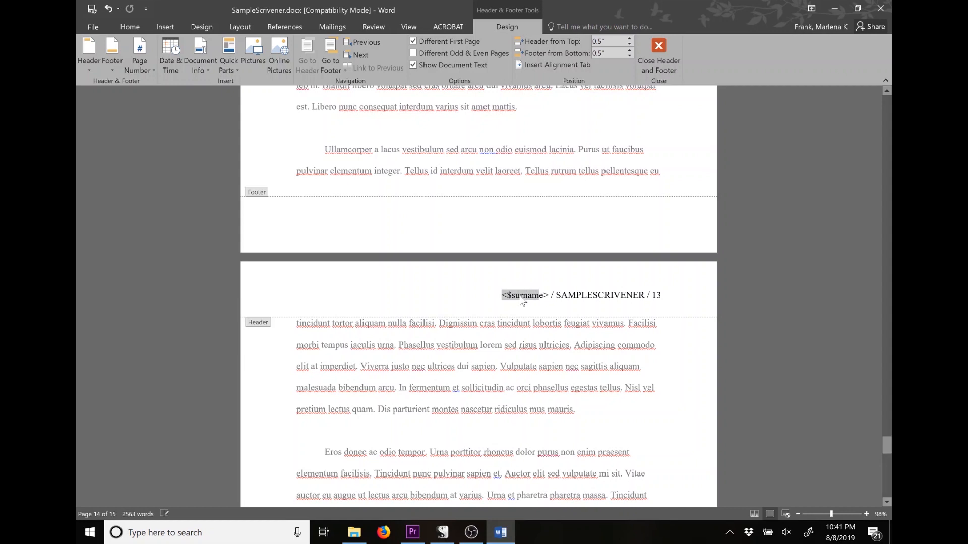
{"action": "type", "text": "Frank"}
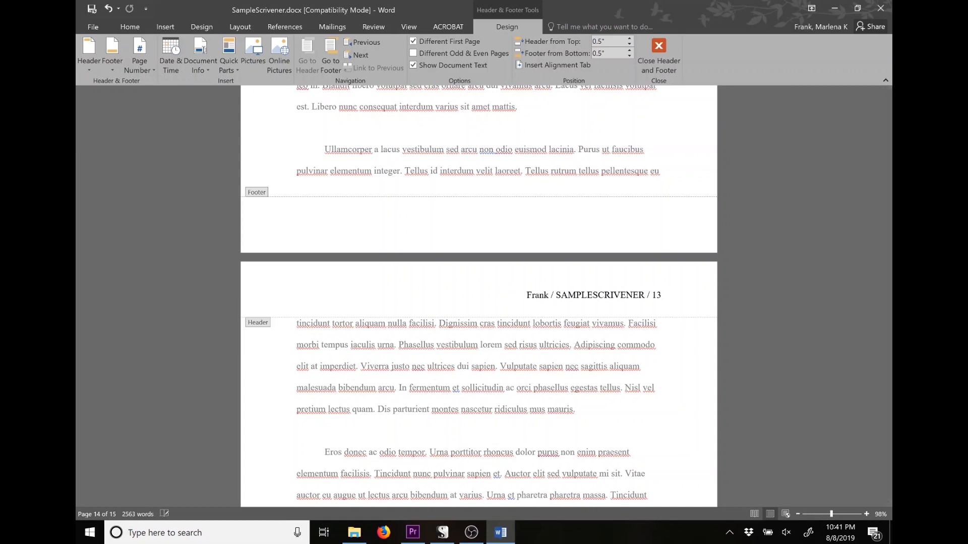
Replace the all-caps title SAMPLESCRIVENER in the header with "Sample Scrivener" and return to the body text.
{"action": "key", "text": "Right"}
{"action": "key", "text": "Right"}
{"action": "key", "text": "Right"}
{"action": "key", "text": "Left"}
{"action": "key", "text": "shift+Right"}
{"action": "key", "text": "shift+Right"}
{"action": "key", "text": "shift+Right"}
{"action": "key", "text": "shift+Right"}
{"action": "key", "text": "shift+Right"}
{"action": "key", "text": "shift+Right"}
{"action": "key", "text": "shift+Right"}
{"action": "key", "text": "shift+Right"}
{"action": "key", "text": "shift+Right"}
{"action": "key", "text": "shift+Right"}
{"action": "key", "text": "shift+Right"}
{"action": "key", "text": "shift+Right"}
{"action": "key", "text": "shift+Right"}
{"action": "key", "text": "shift+Right"}
{"action": "key", "text": "shift+Right"}
{"action": "type", "text": "Sam"}
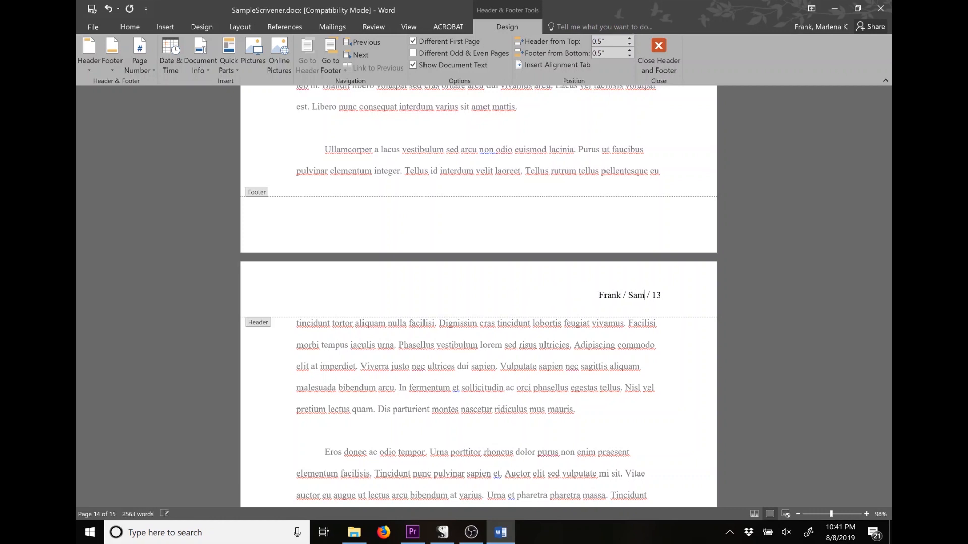
{"action": "type", "text": "ple Scrivener"}
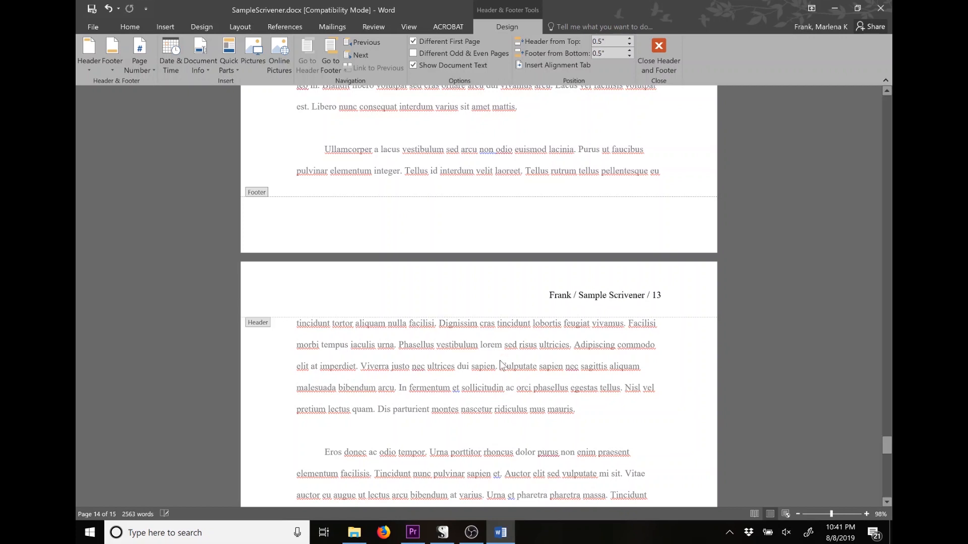
{"action": "double_click", "coordinate": [503, 345]}
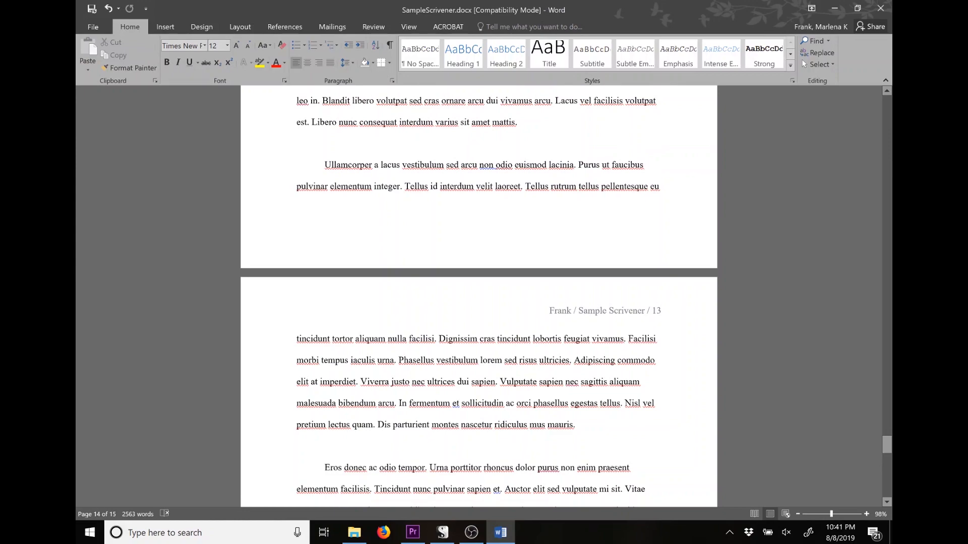
{"action": "scroll", "coordinate": [479, 297], "scroll_direction": "up", "scroll_amount": 3}
{"action": "left_click_drag", "start_coordinate": [887, 436], "coordinate": [878, 308]}
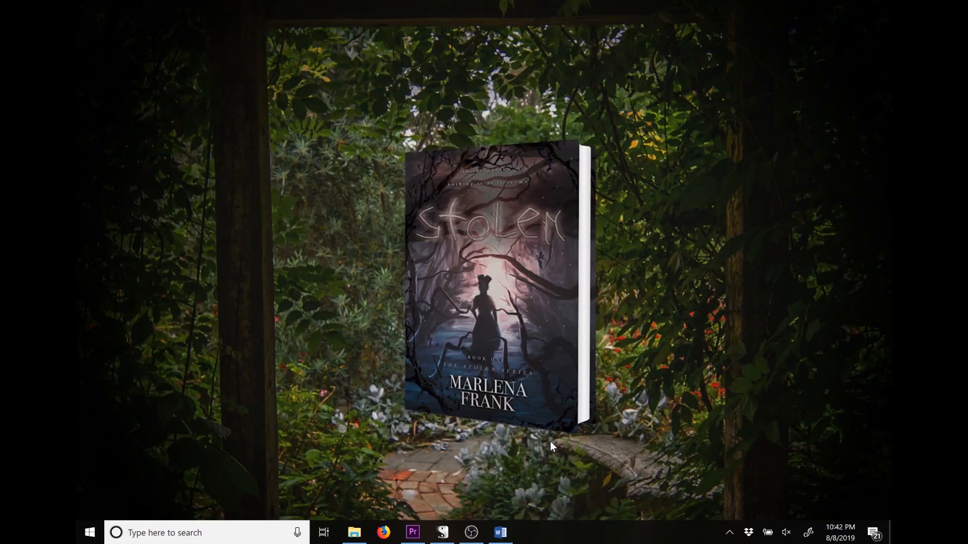